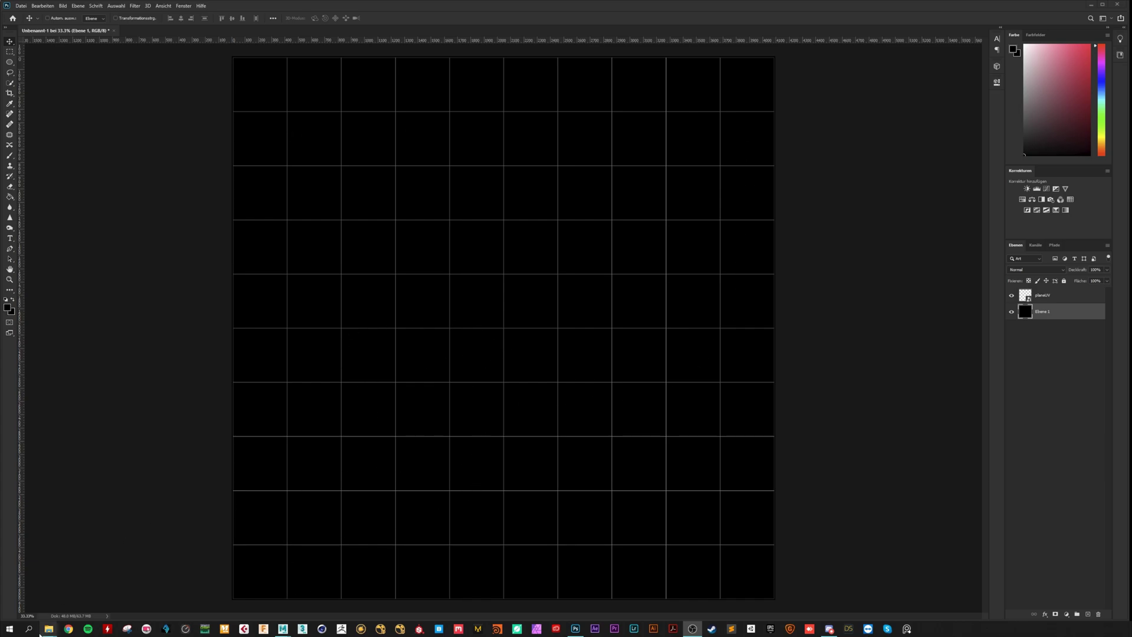
Place graffiti decal 0042 from the Graffiti_Decal_Pack folder onto the canvas above the black layer.
left_click(47, 629)
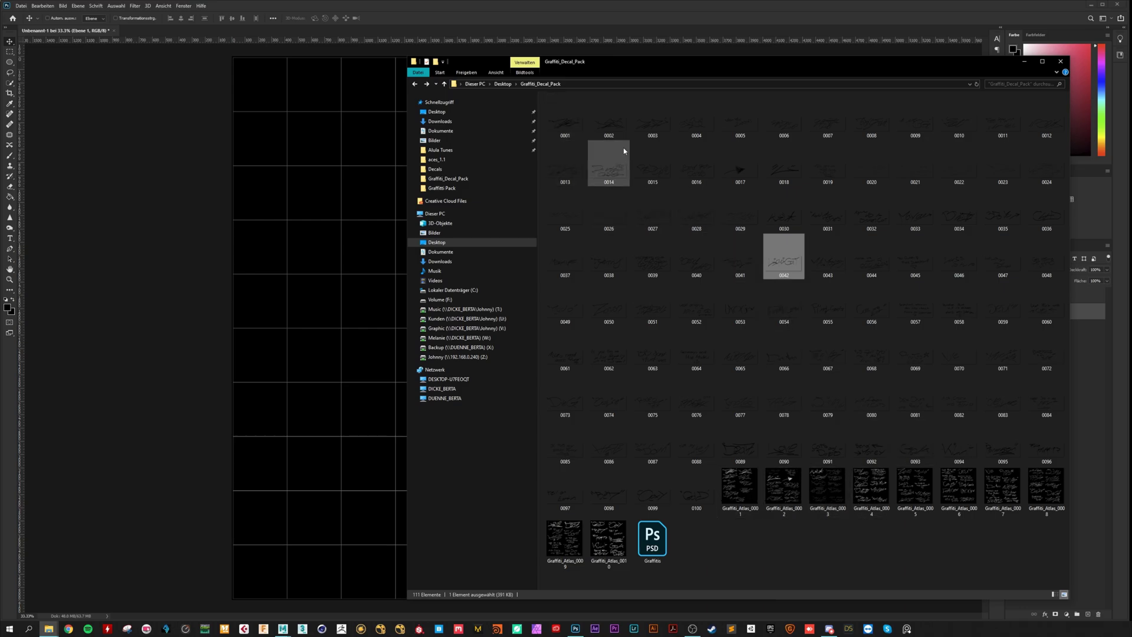
left_click_drag(783, 259, 333, 271)
key("Return")
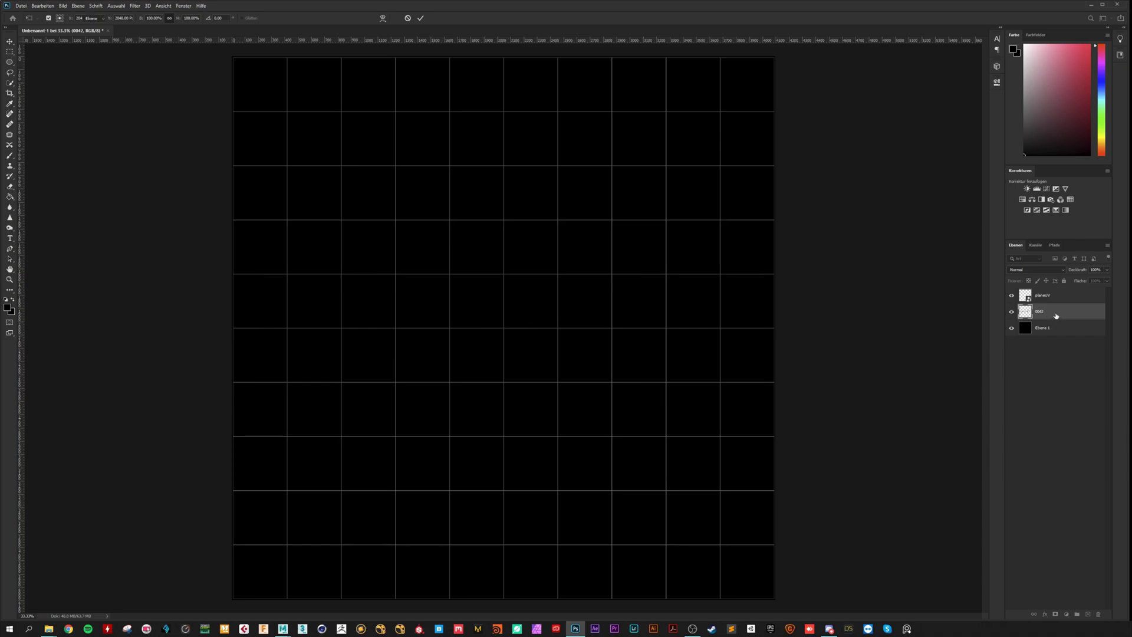
Add an Invert adjustment layer clipped to the placed graffiti layer.
left_click(1028, 211)
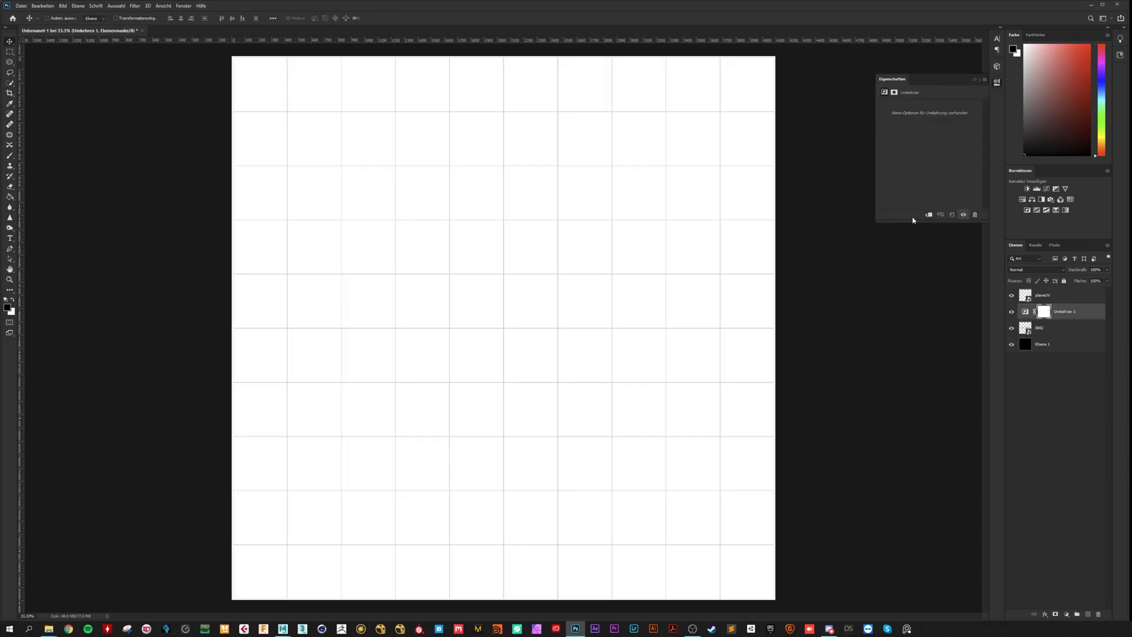
left_click(928, 215)
left_click(974, 81)
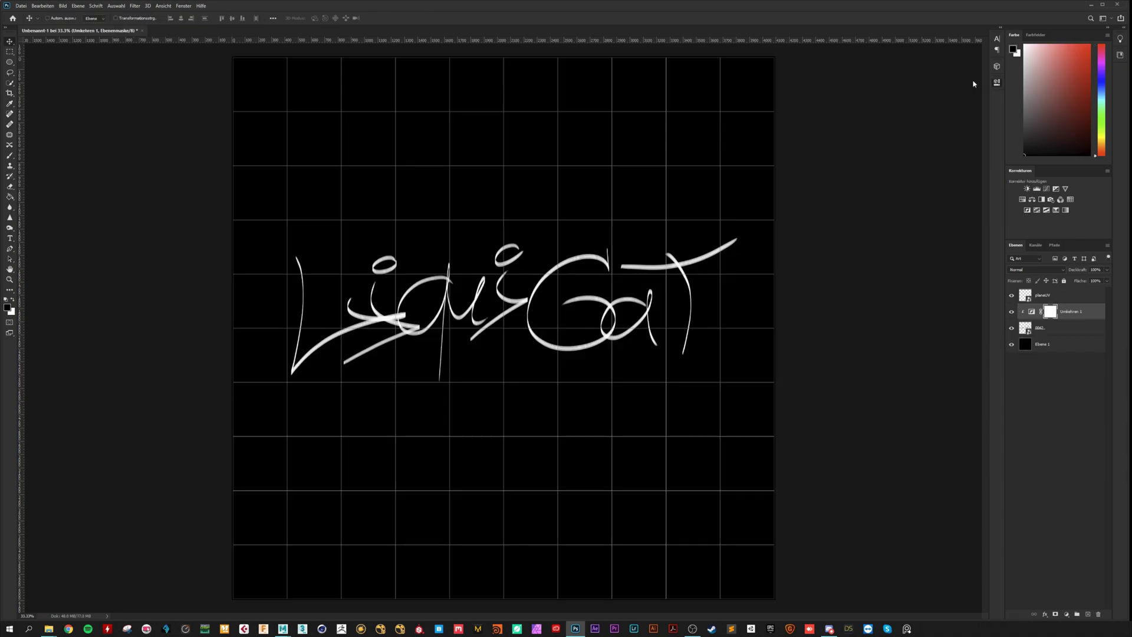
left_click(1032, 312)
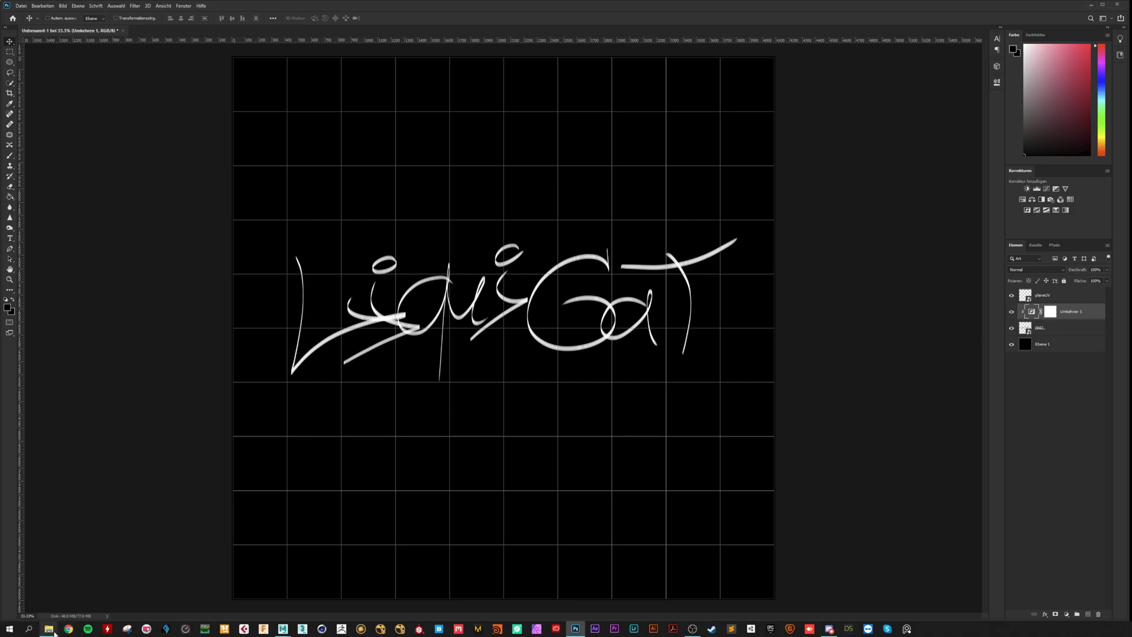
Place Graffiti_Atlas_0004 from the decal folder on top and set its blend mode to Screen (Negativ multiplizieren).
left_click(66, 589)
left_click_drag(870, 497, 316, 465)
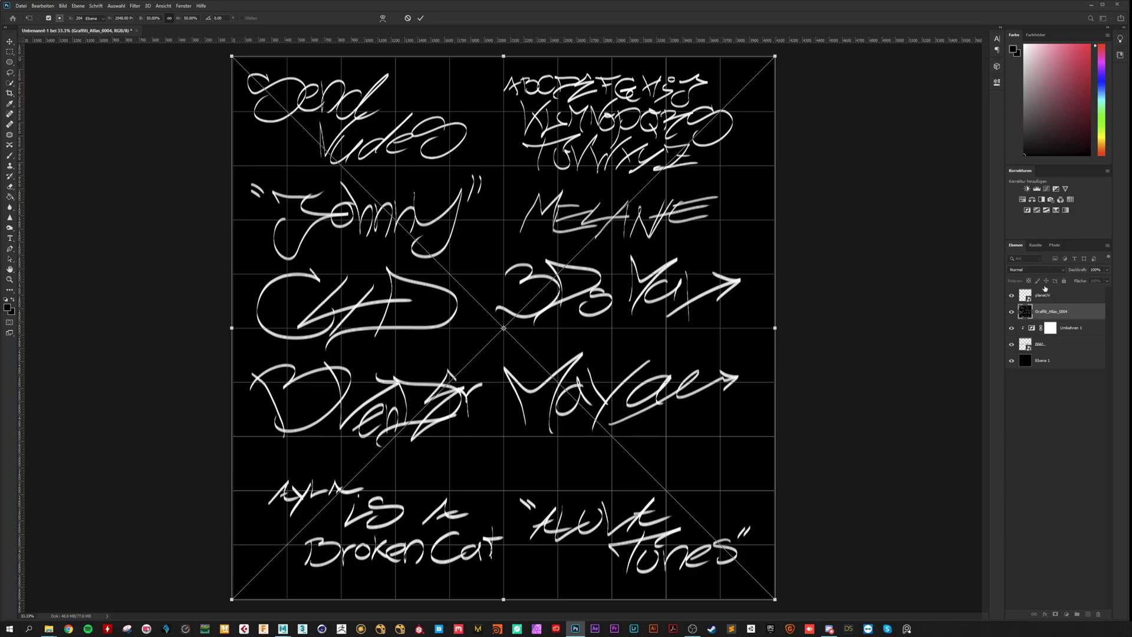
key("Return")
left_click(1036, 270)
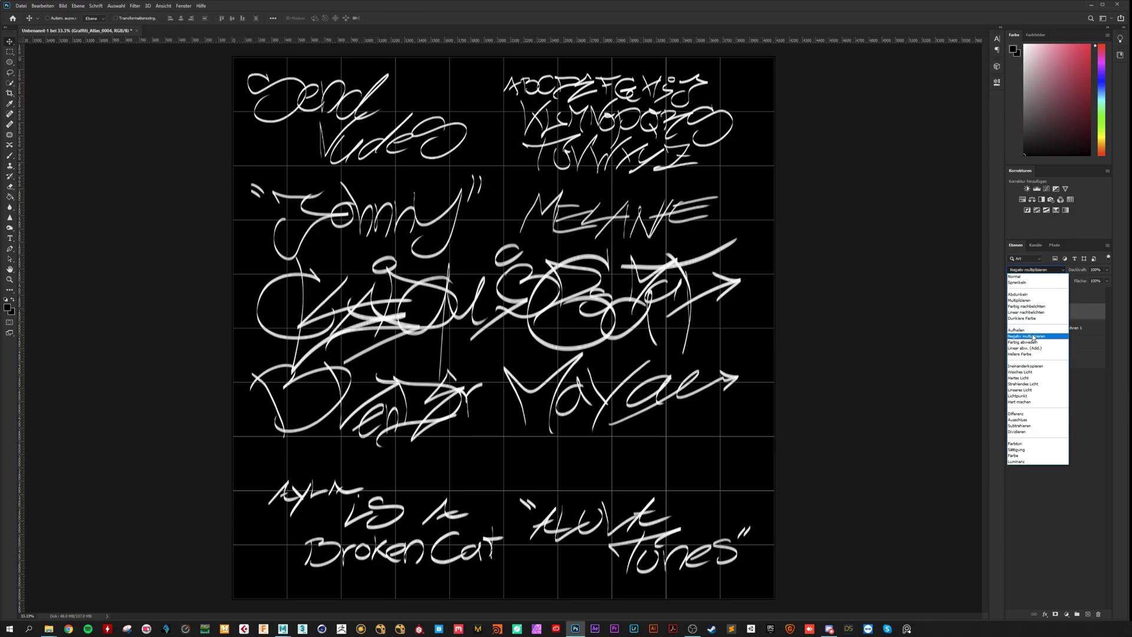
left_click(1026, 336)
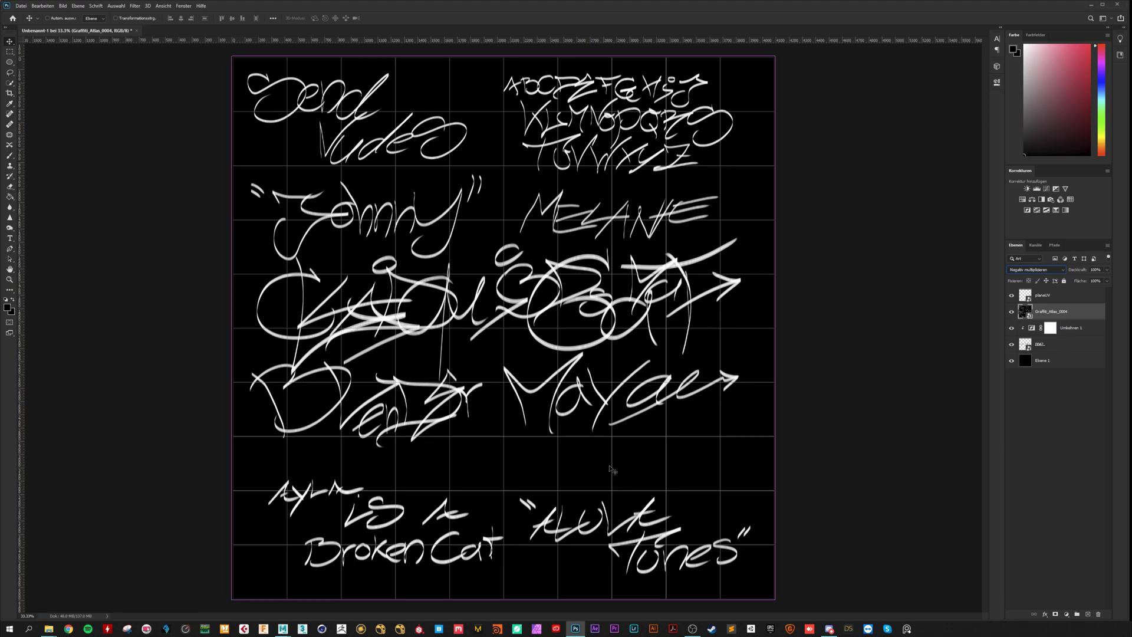
Scale the Graffiti_Atlas_0004 layer proportionally to about 15% and move it into the lower-right area of the canvas, below the large tag.
key("ctrl+t")
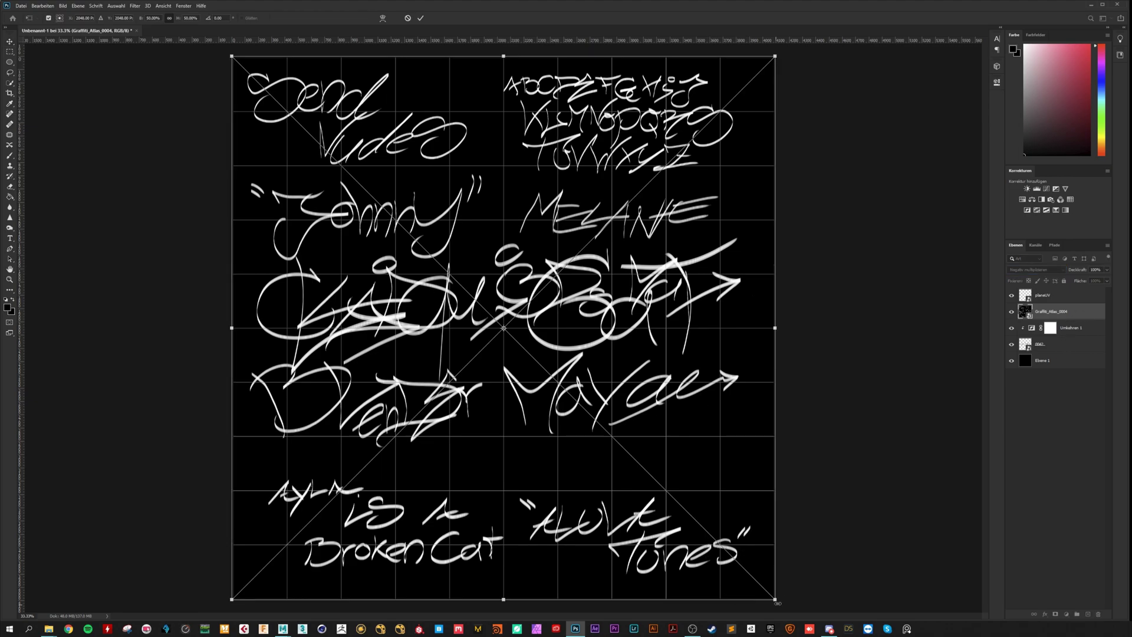
left_click_drag(776, 600, 601, 396, "alt")
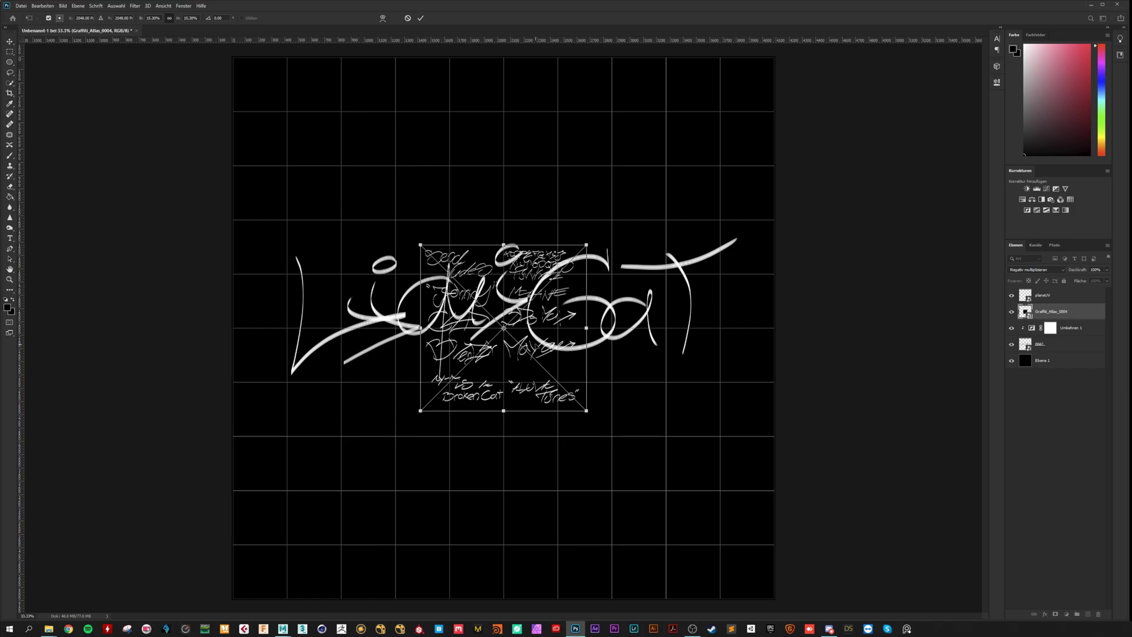
left_click_drag(531, 339, 648, 492)
key("Return")
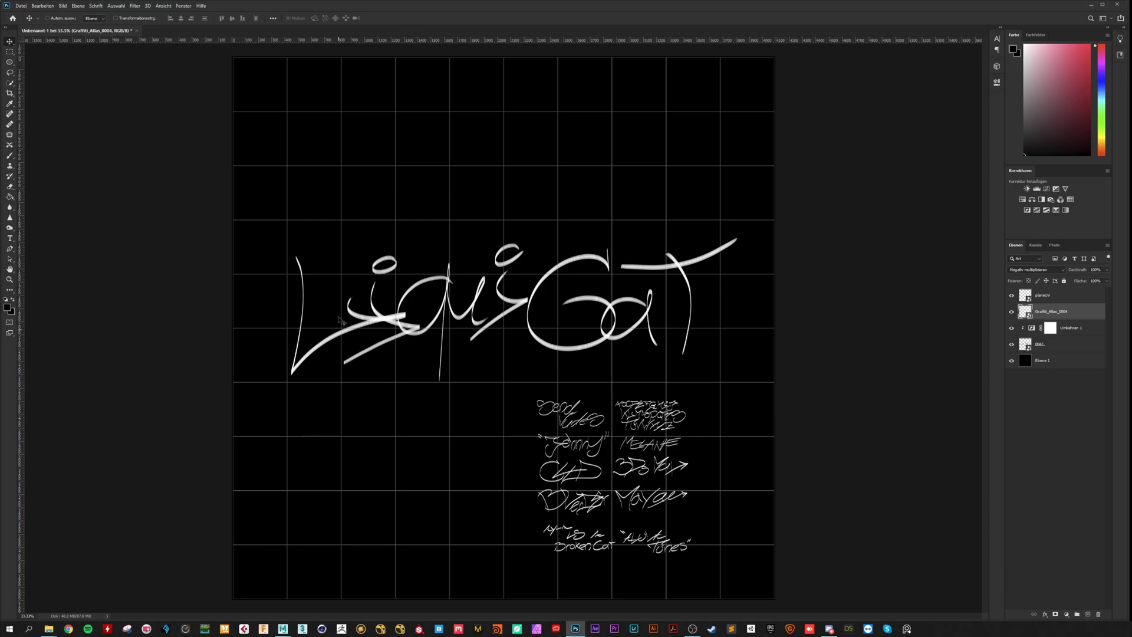
Hide the planeUV layer and save the image as a PNG over GraffitiDecalsPlane on the Desktop, using the smallest file size.
left_click(1013, 295)
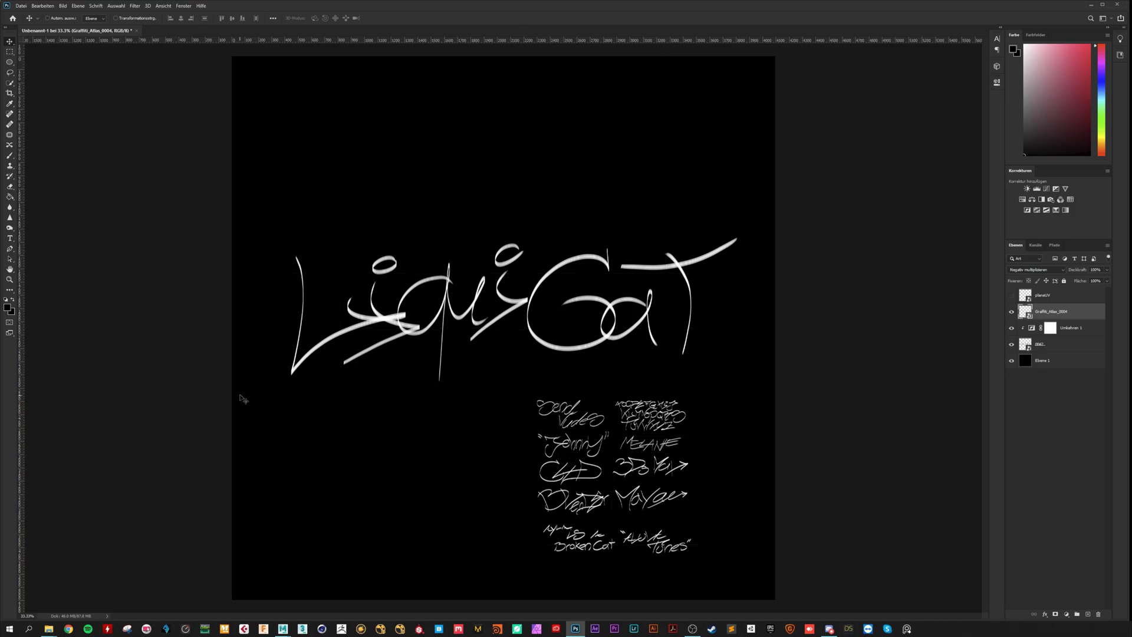
key("ctrl+shift+s")
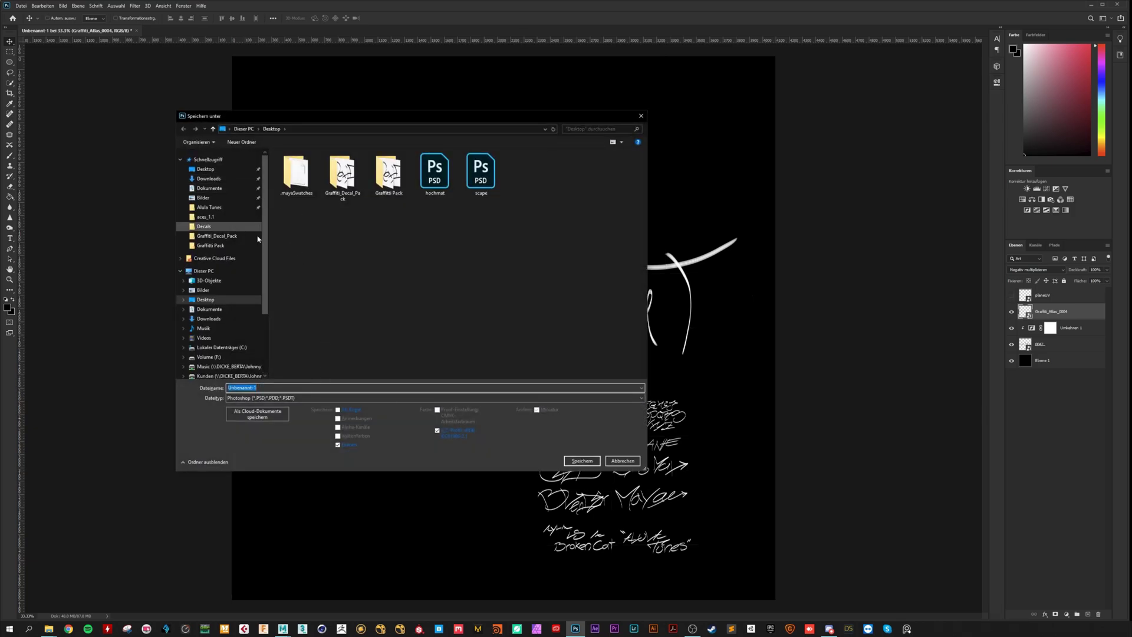
left_click(260, 398)
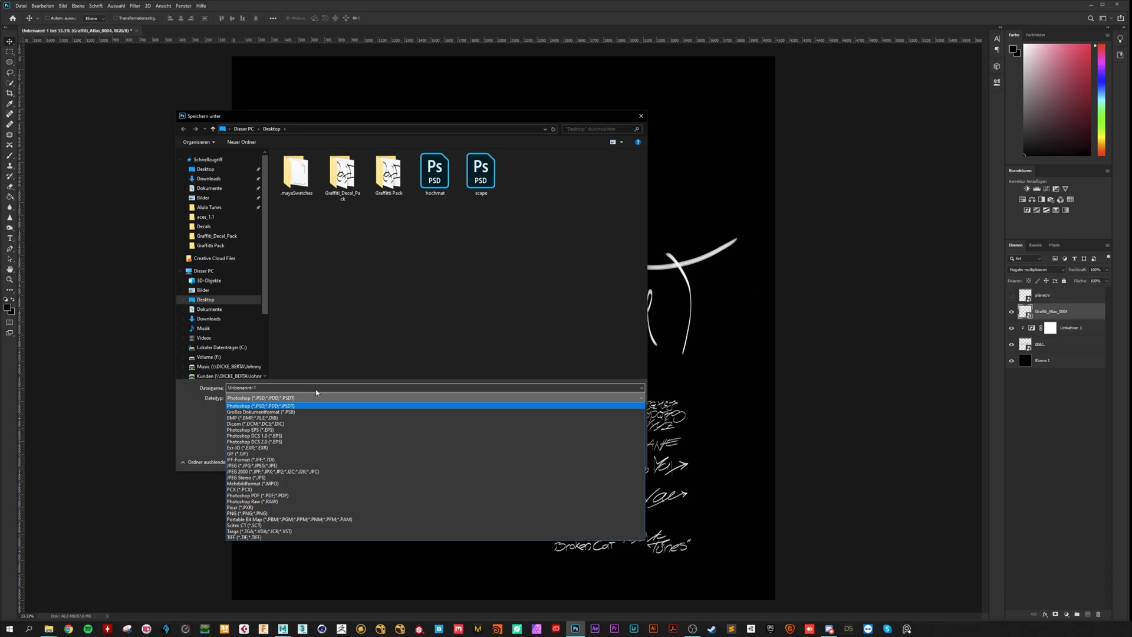
left_click(255, 514)
left_click(619, 176)
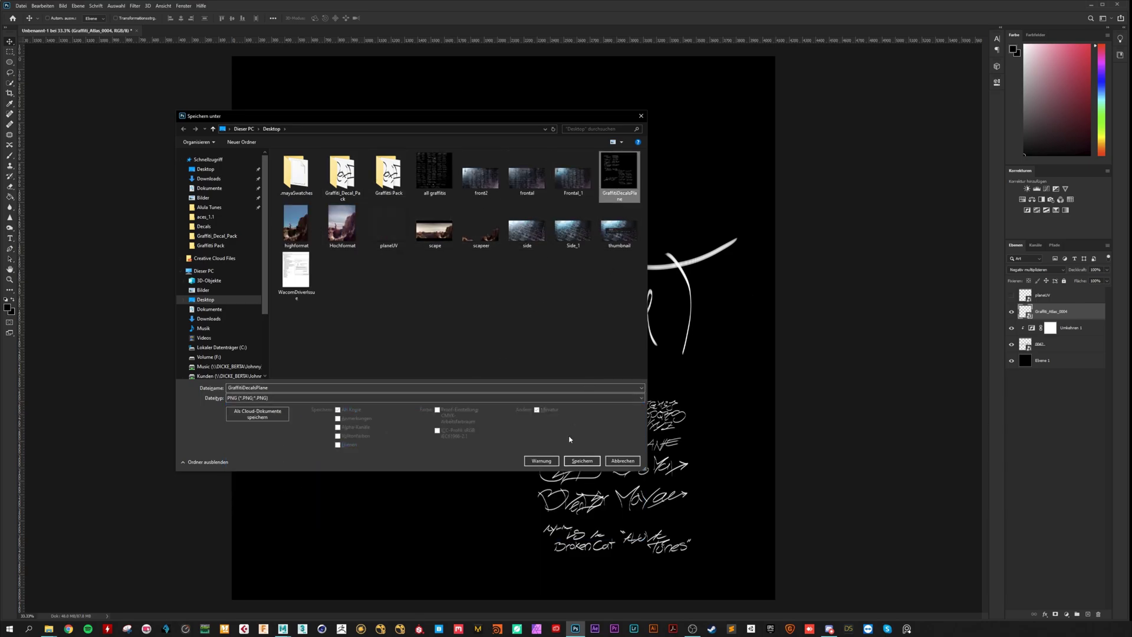
left_click(582, 460)
left_click(784, 317)
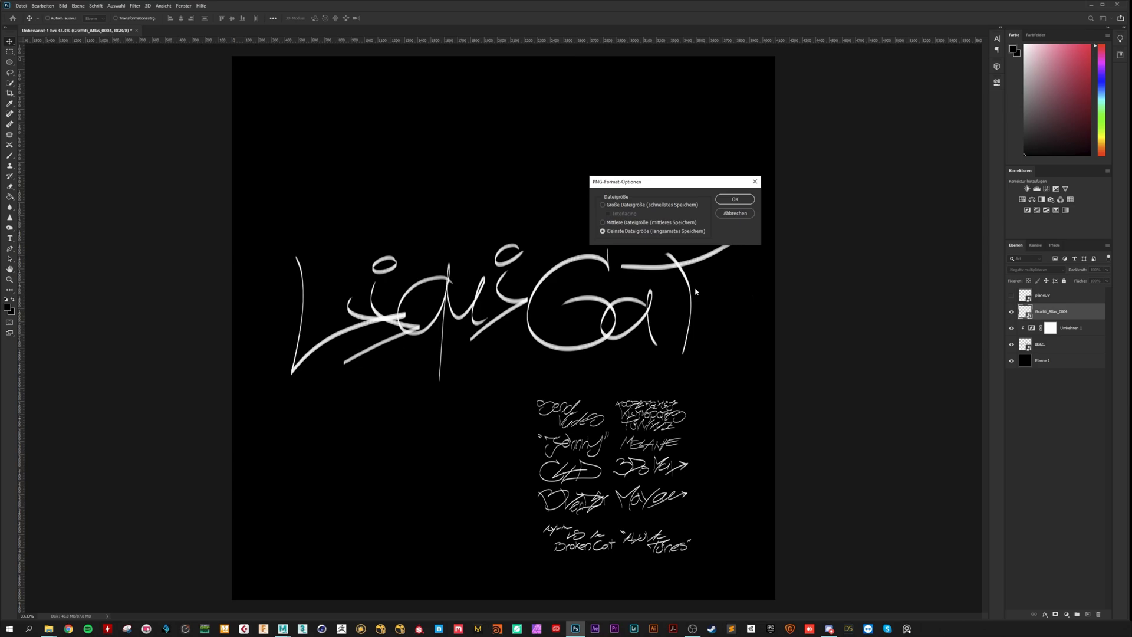
left_click(737, 199)
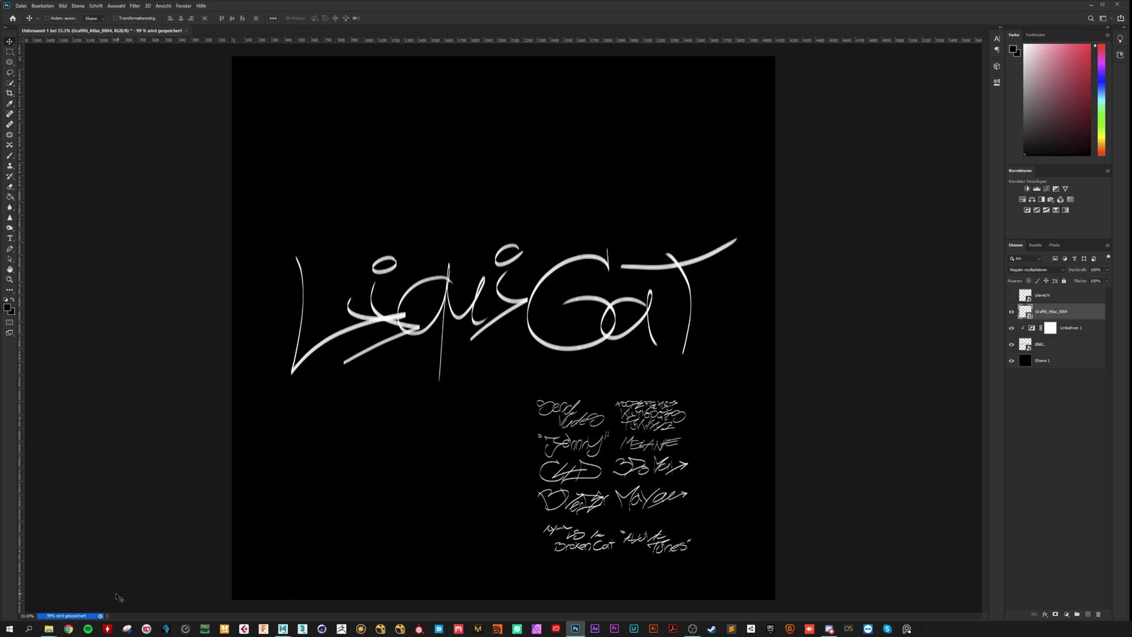
Switch to the untitled Maya scene and inspect the plane from several angles.
left_click(282, 629)
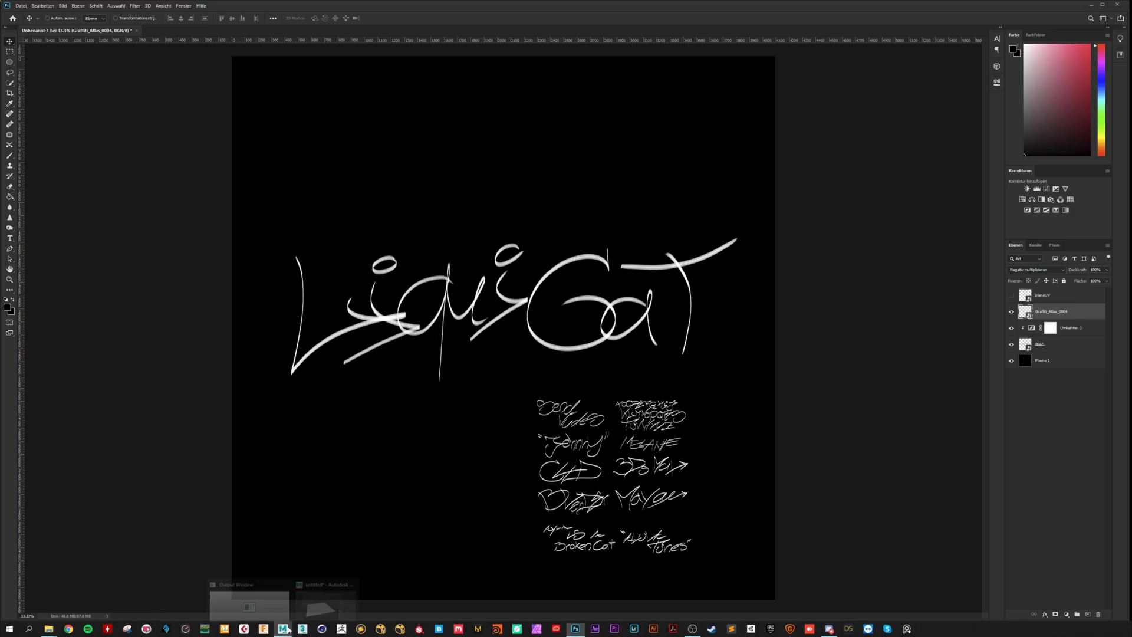
left_click(323, 592)
left_click_drag(563, 383, 569, 405, "alt")
left_click(579, 383)
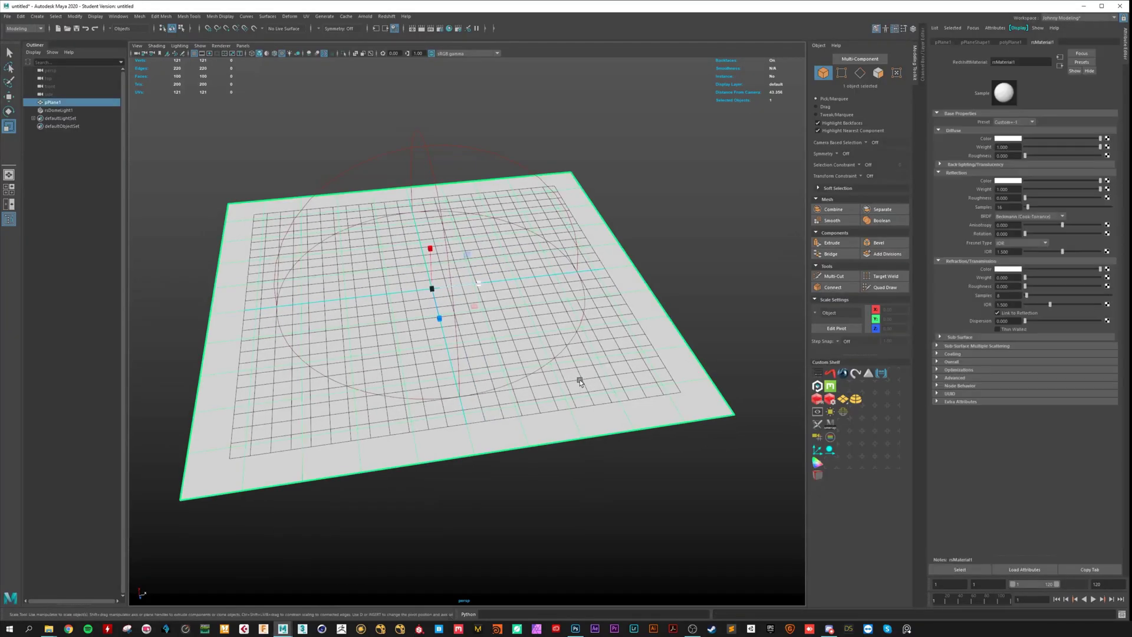
middle_click_drag(564, 391, 556, 424, "alt")
left_click_drag(404, 513, 517, 400, "alt")
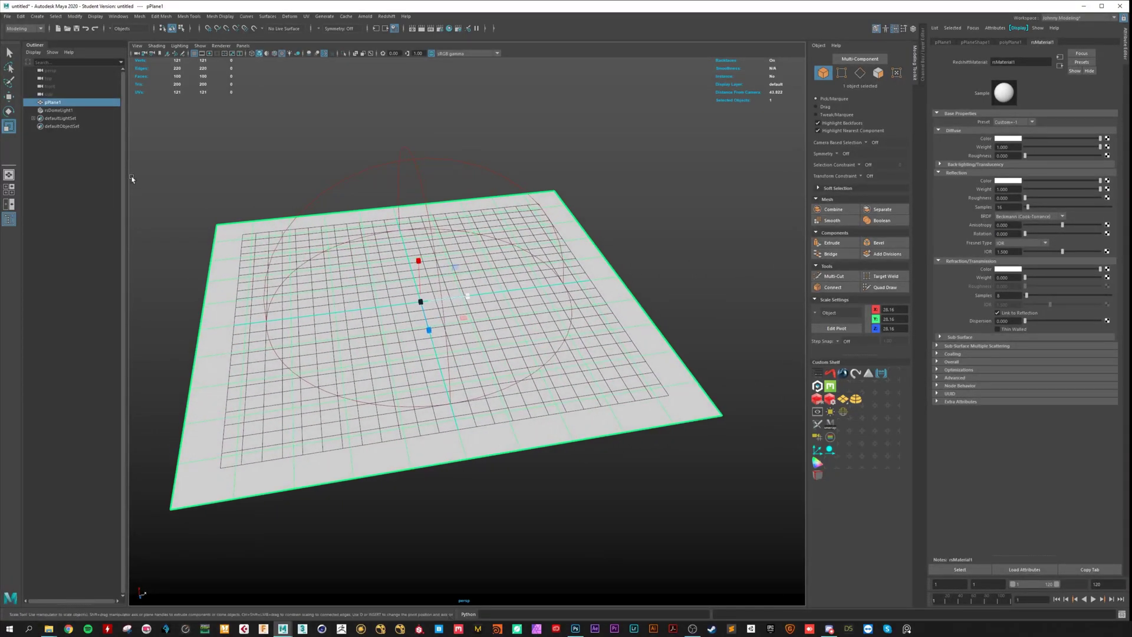
middle_click_drag(463, 324, 486, 331, "alt")
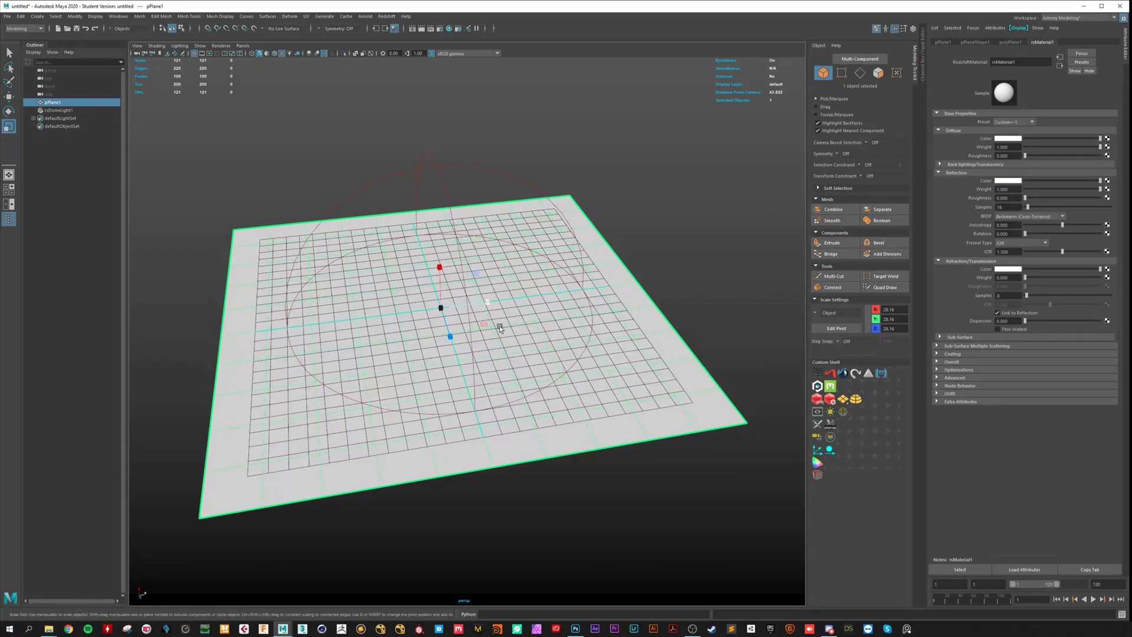
left_click_drag(500, 326, 518, 325, "alt")
middle_click_drag(521, 323, 542, 321, "alt")
left_click_drag(543, 321, 527, 319, "alt")
middle_click_drag(545, 312, 523, 328, "alt")
left_click_drag(523, 327, 583, 348, "alt")
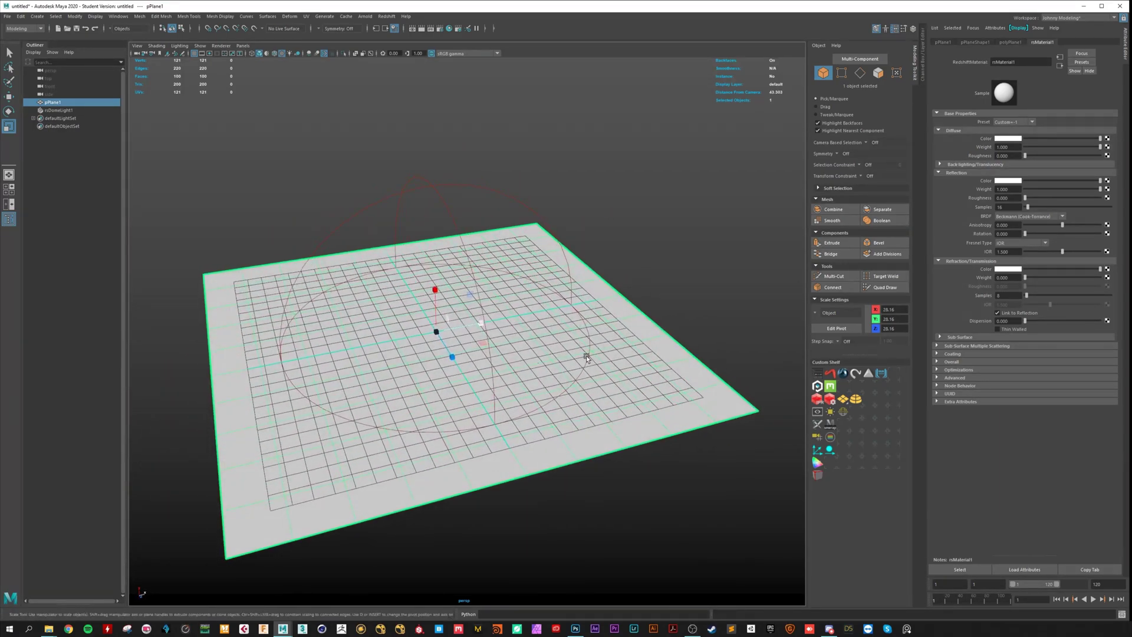
middle_click_drag(583, 350, 602, 306, "alt")
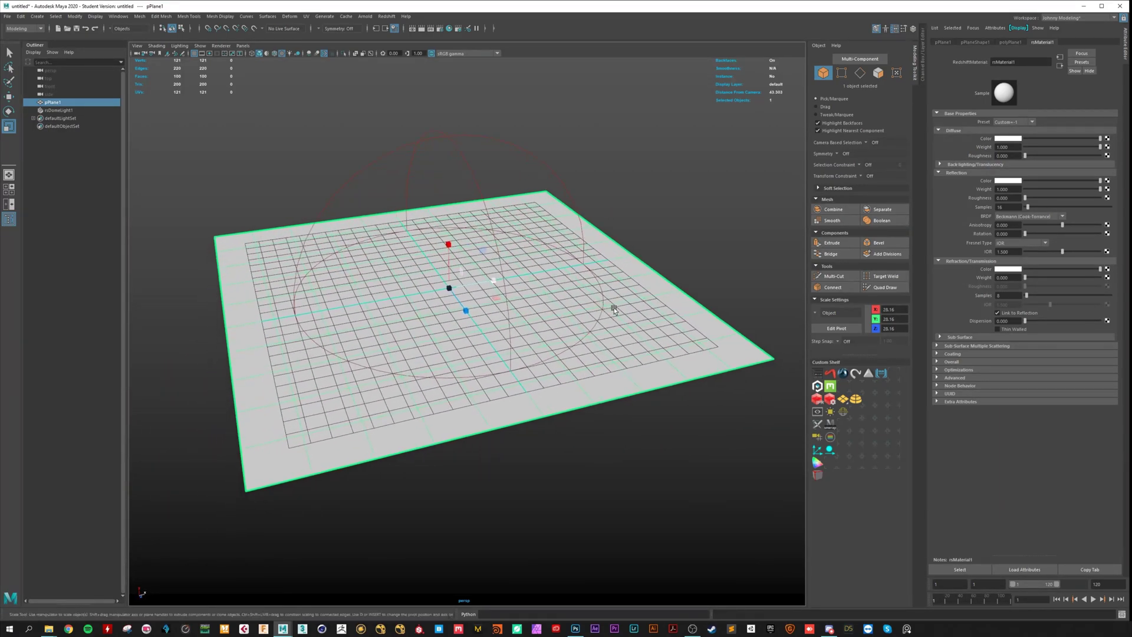
Connect a file texture to the plane material's diffuse color and load GraffitiDecalsPlane.png from the Desktop.
left_click(1107, 139)
left_click(523, 264)
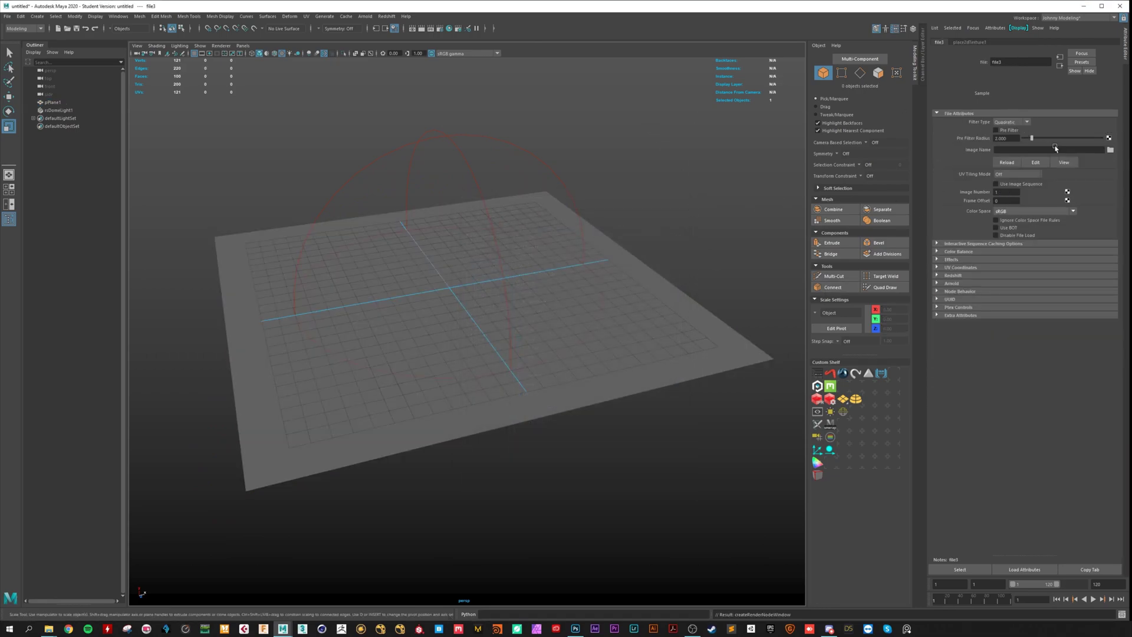
left_click(1110, 150)
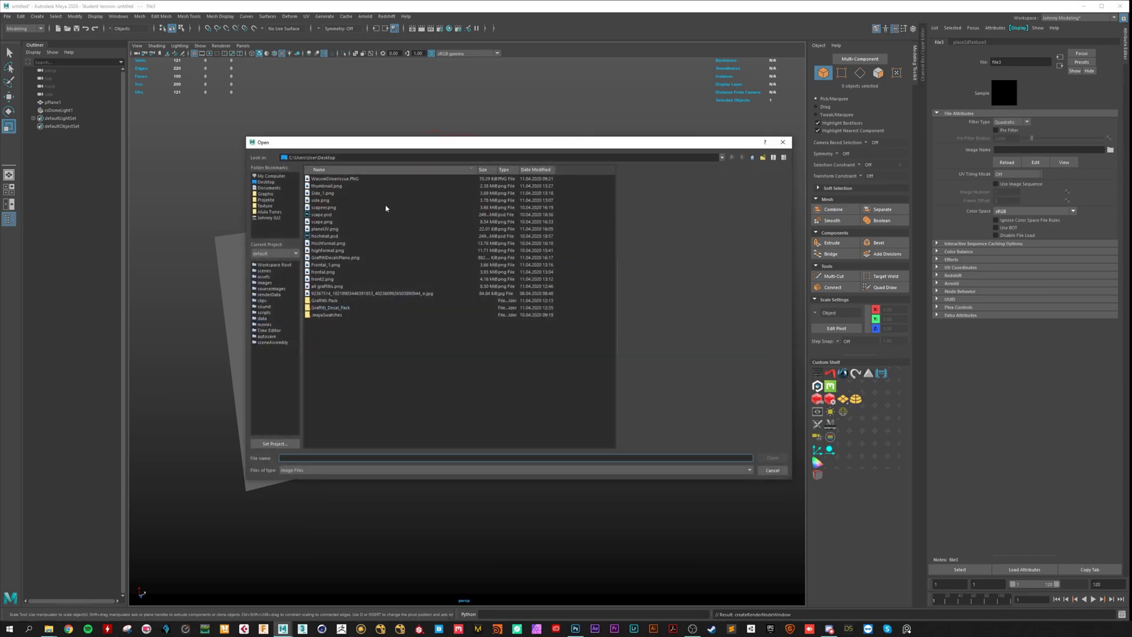
left_click(332, 259)
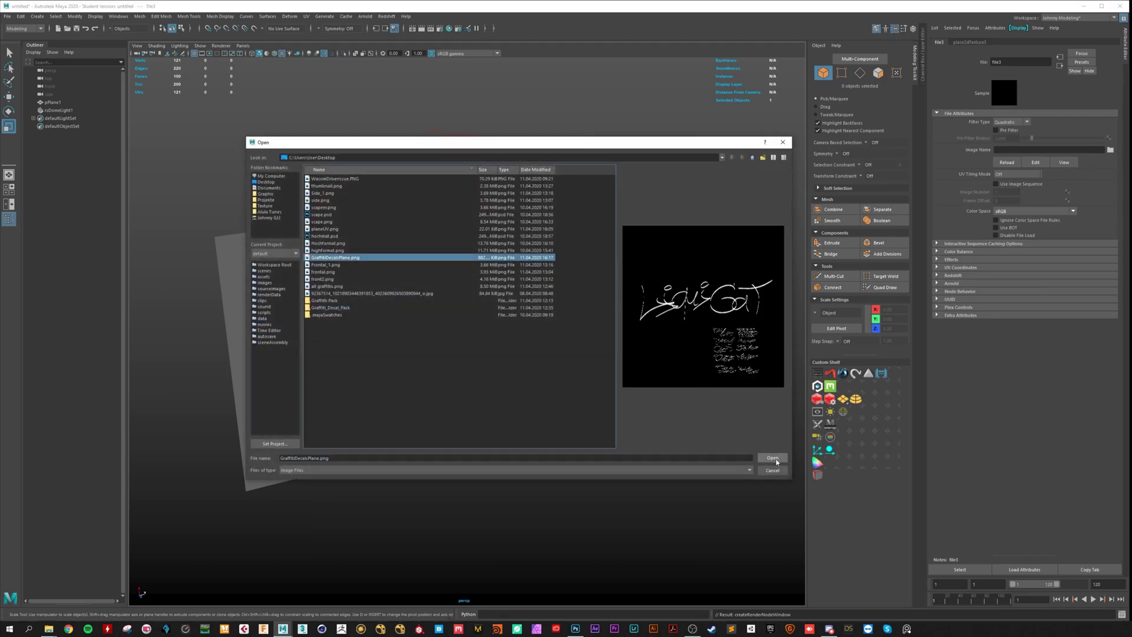
left_click(773, 459)
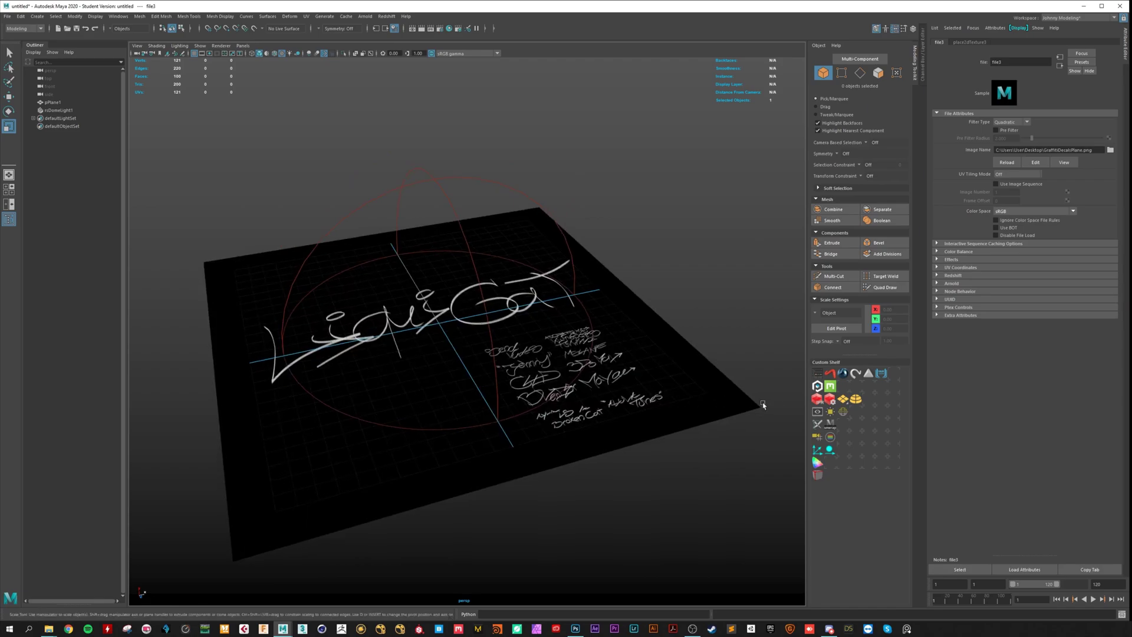
Render the textured plane in the Redshift Render View and examine the graffiti from different angles and distances.
left_click(830, 401)
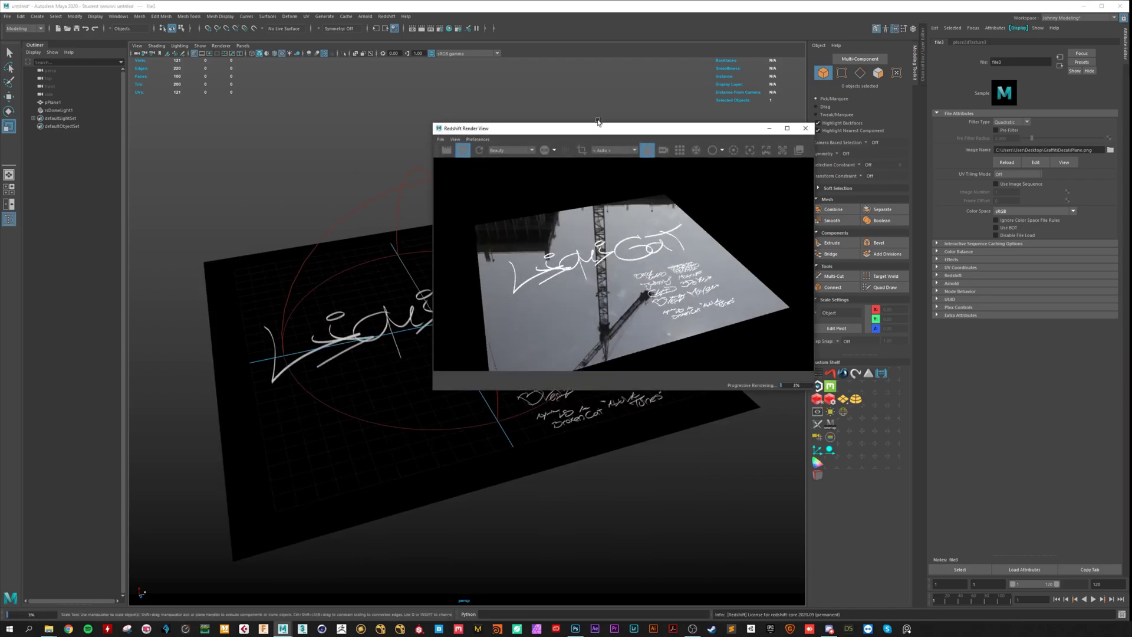
left_click_drag(603, 118, 592, 95)
left_click_drag(532, 405, 427, 404, "alt")
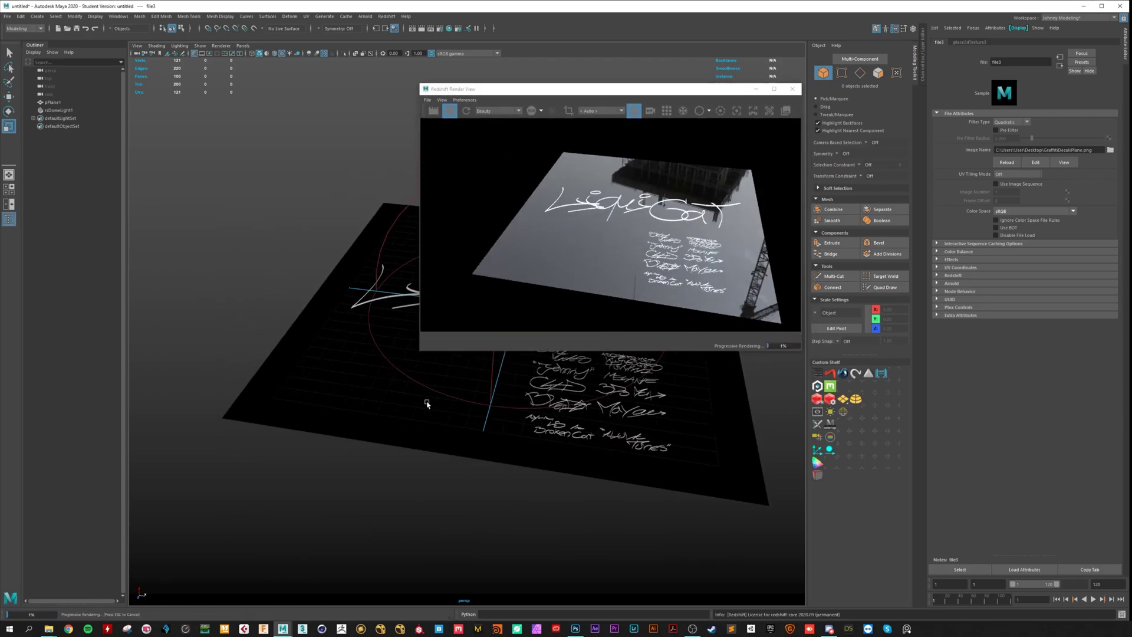
right_click_drag(427, 403, 512, 437, "alt")
left_click_drag(512, 438, 418, 437, "alt")
left_click_drag(513, 427, 444, 429, "alt")
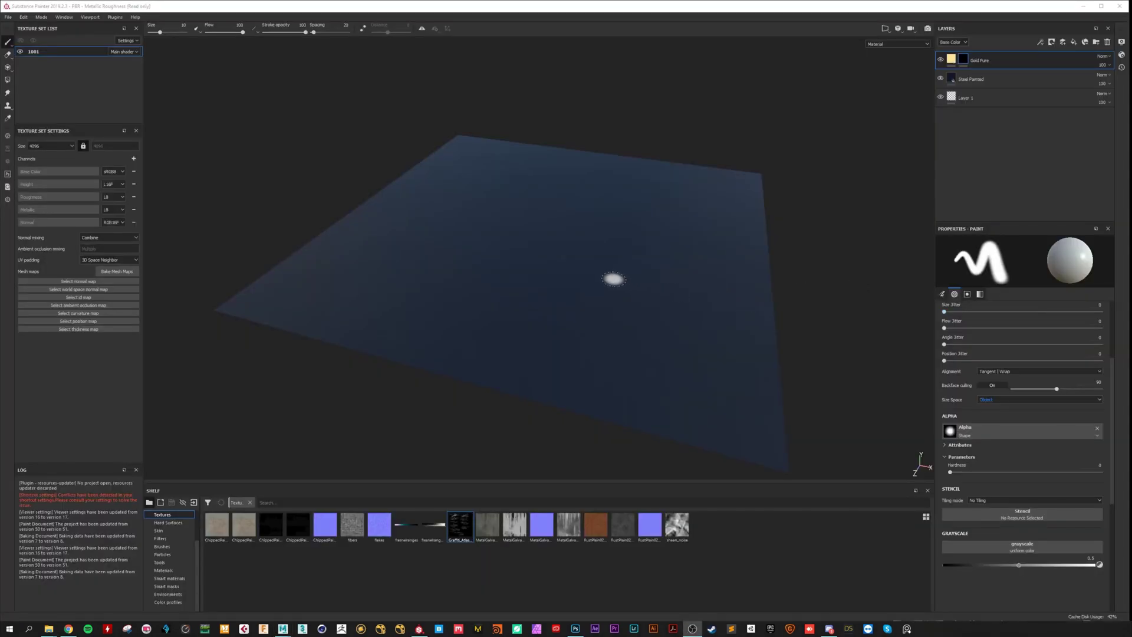
In Substance Painter, set up the Projection tool with Graffiti_Atlas_0001 as greyscale for the Gold Pure mask and align the plane beneath it.
middle_click_drag(615, 278, 565, 257, "alt")
mouse_move(564, 256)
left_mouse_down("alt")
mouse_move(561, 240)
mouse_move(629, 263)
mouse_move(576, 260)
mouse_move(581, 270)
mouse_move(496, 245)
mouse_move(519, 242)
mouse_move(536, 273)
left_mouse_up("alt")
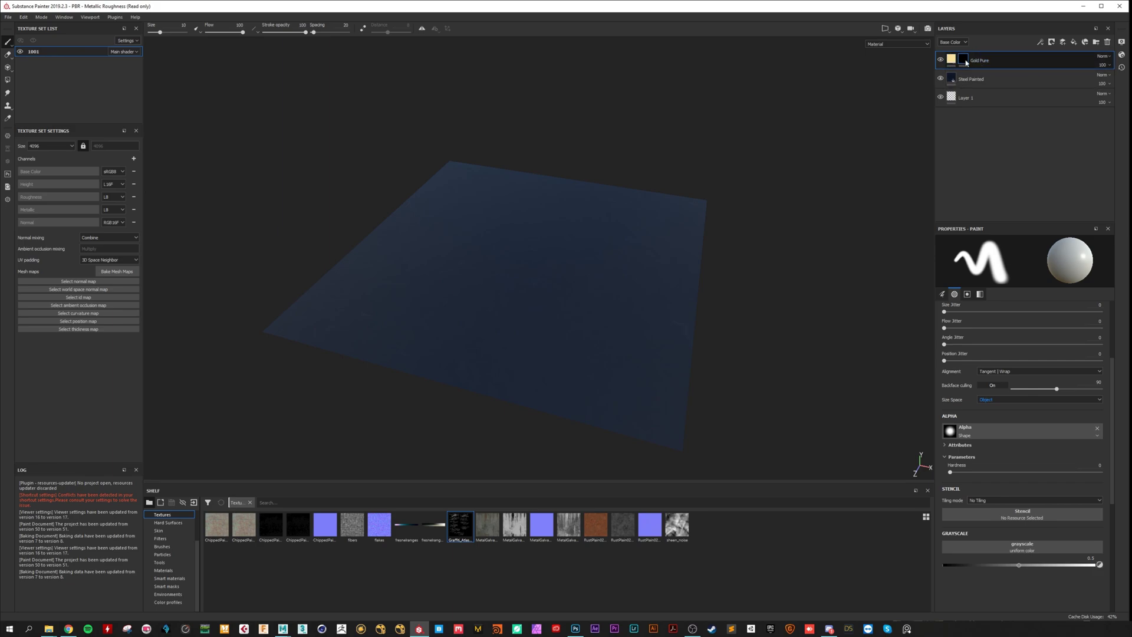
mouse_move(505, 298)
left_mouse_down("alt")
mouse_move(566, 293)
mouse_move(513, 296)
mouse_move(495, 268)
left_mouse_up("alt")
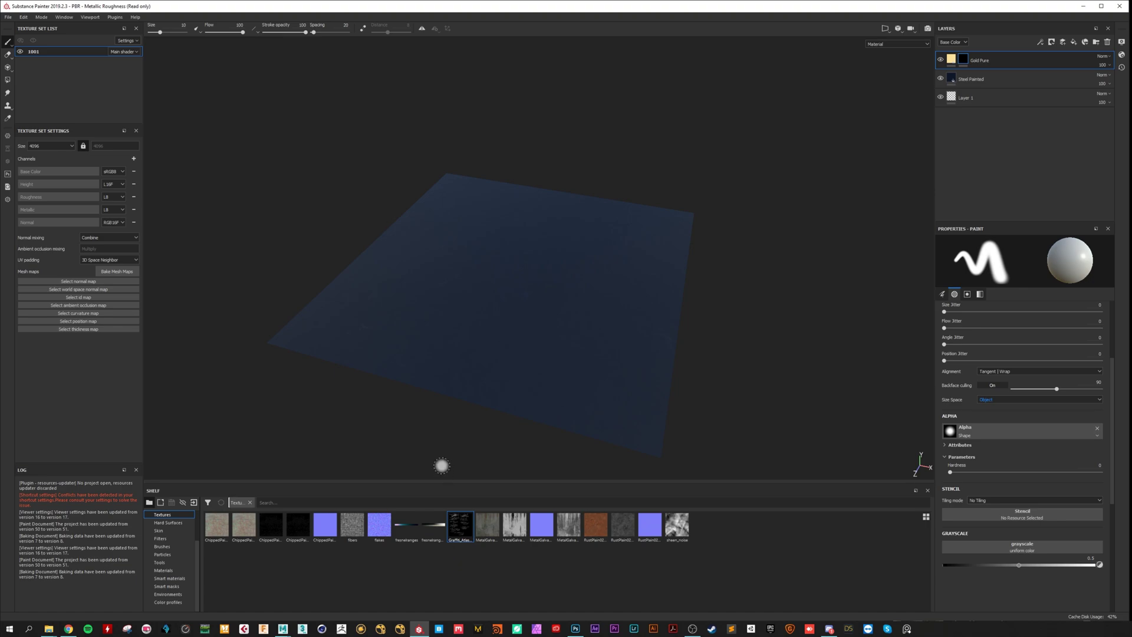
left_click(7, 68)
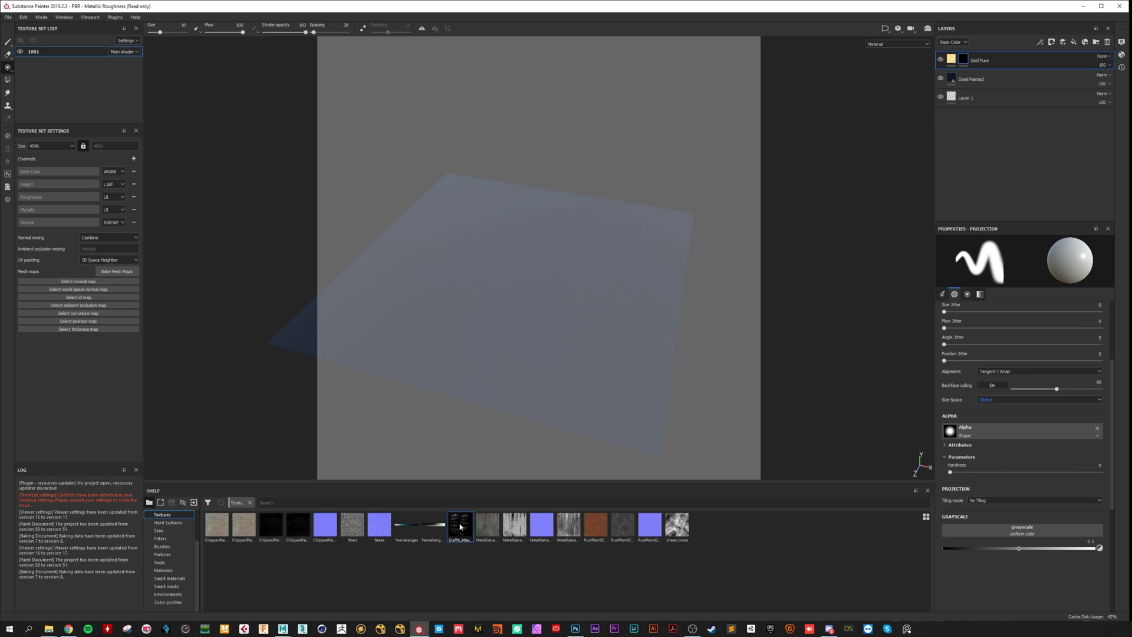
left_click_drag(461, 527, 1049, 530)
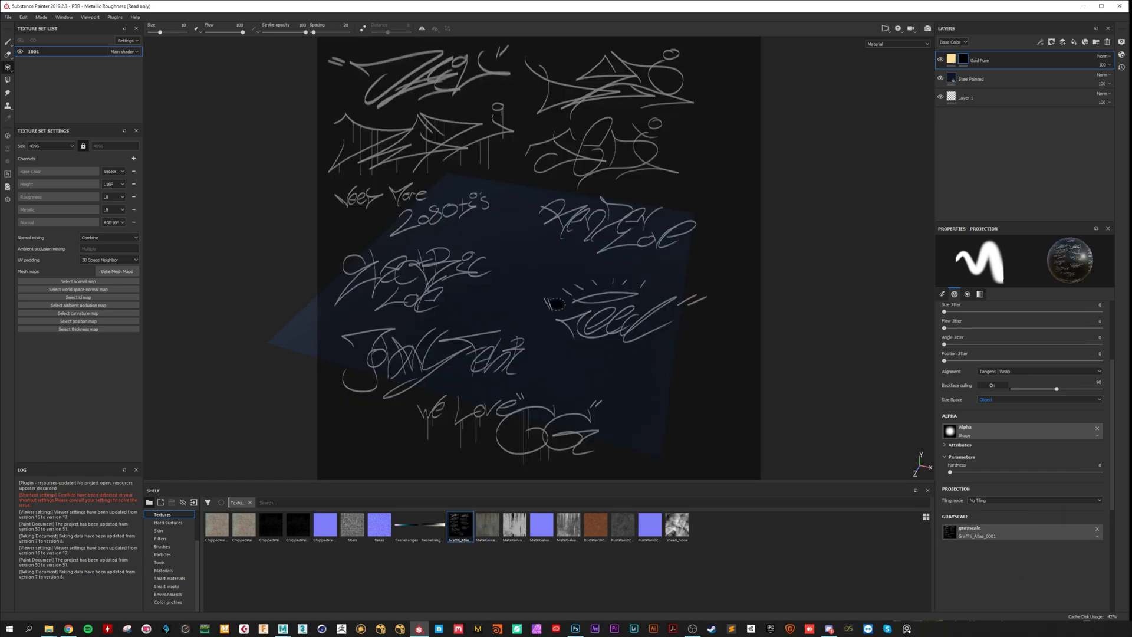
left_click_drag(506, 283, 531, 319, "alt")
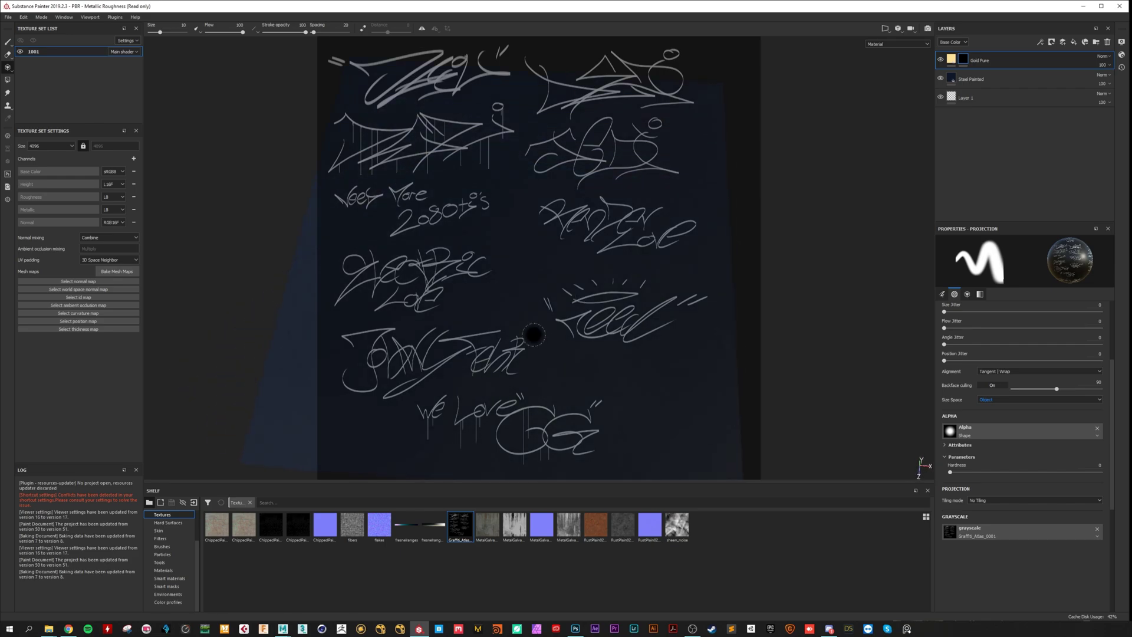
Project three tags from the atlas's right column onto the plane as gold graffiti, realigning the plane after the first tag.
mouse_move(605, 298)
left_mouse_down()
mouse_move(667, 337)
mouse_move(560, 326)
mouse_move(596, 290)
mouse_move(578, 338)
left_mouse_up()
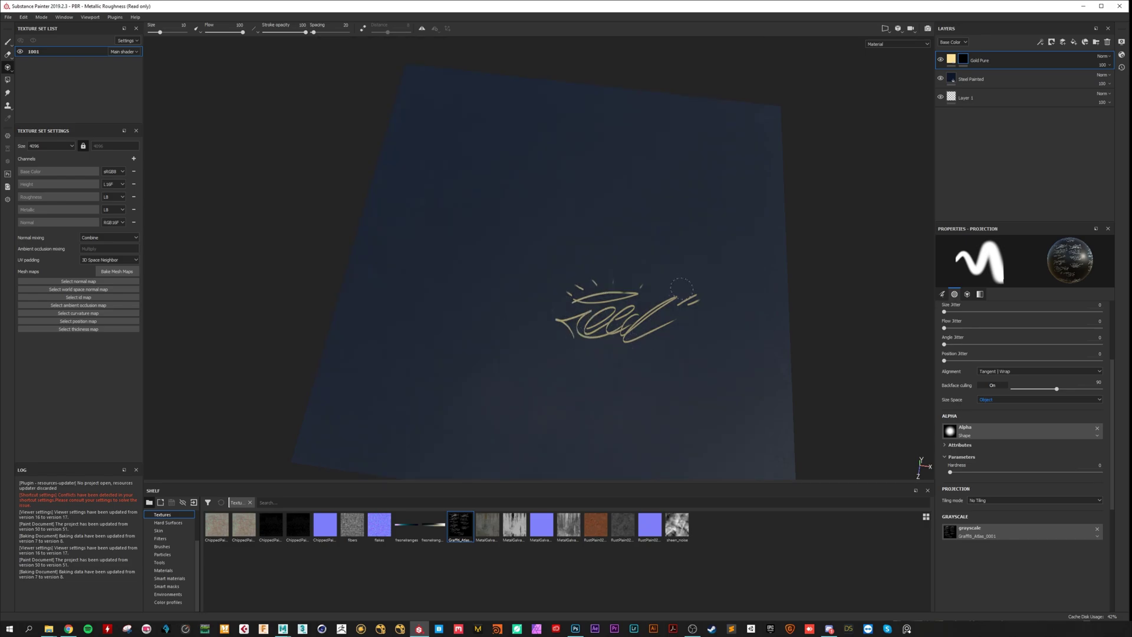
key("s")
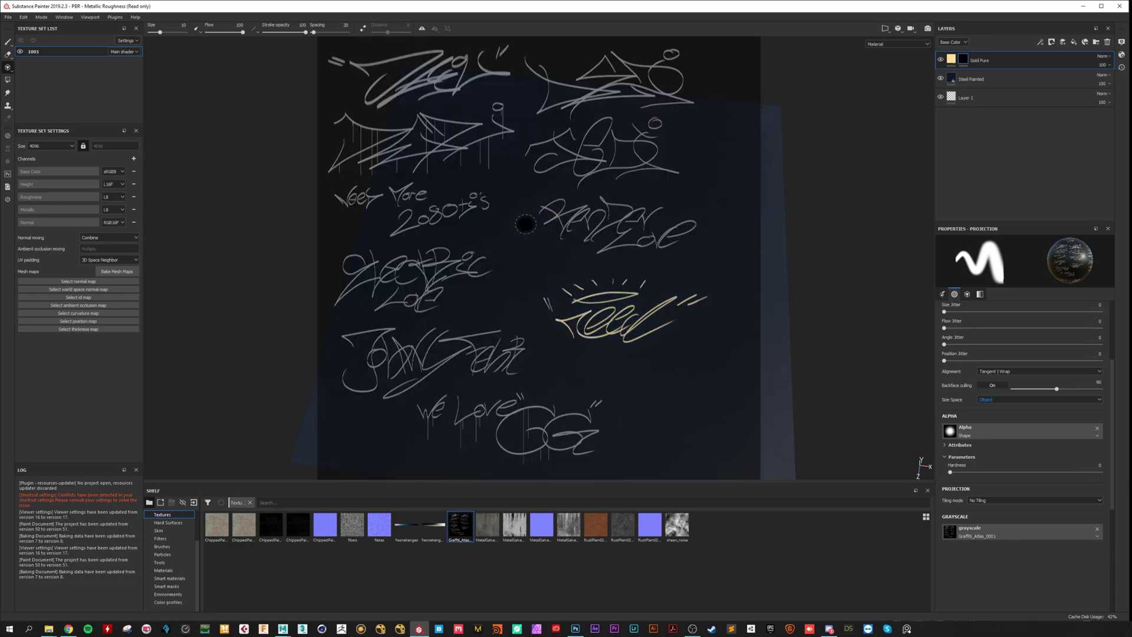
middle_click_drag(592, 238, 576, 229, "alt")
left_click_drag(575, 228, 584, 260, "alt")
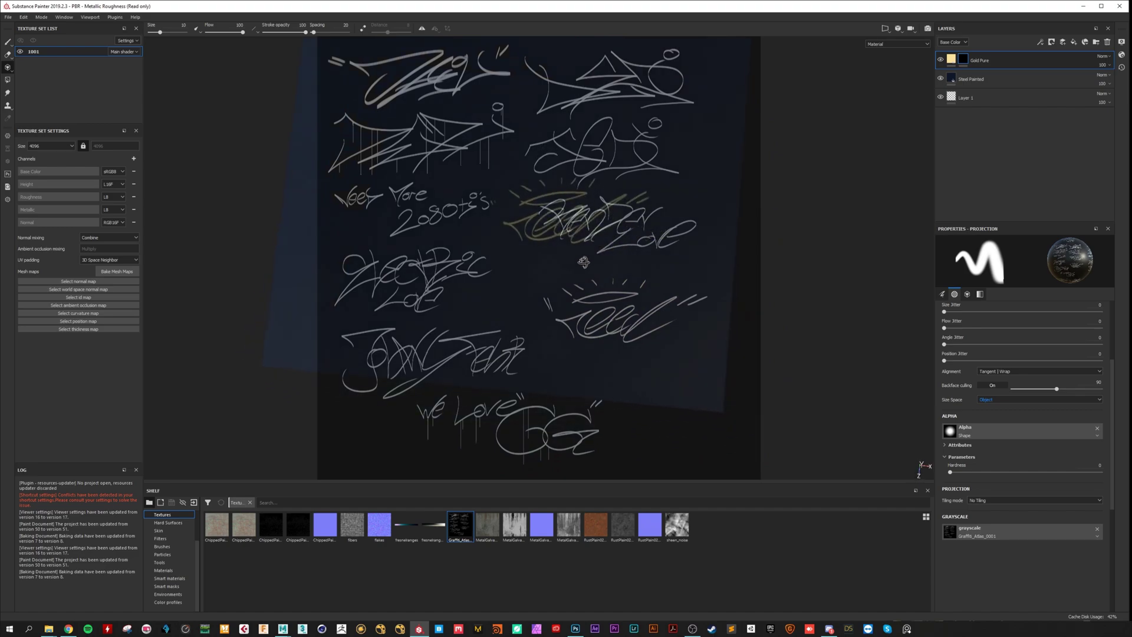
mouse_move(593, 151)
left_mouse_down()
mouse_move(543, 150)
mouse_move(600, 158)
mouse_move(623, 149)
mouse_move(575, 141)
mouse_move(658, 124)
mouse_move(604, 148)
mouse_move(664, 144)
mouse_move(660, 95)
mouse_move(567, 95)
mouse_move(542, 108)
left_mouse_up()
left_click_drag(528, 65, 546, 79)
mouse_move(592, 70)
left_mouse_down()
mouse_move(584, 79)
mouse_move(672, 61)
mouse_move(581, 81)
left_mouse_up()
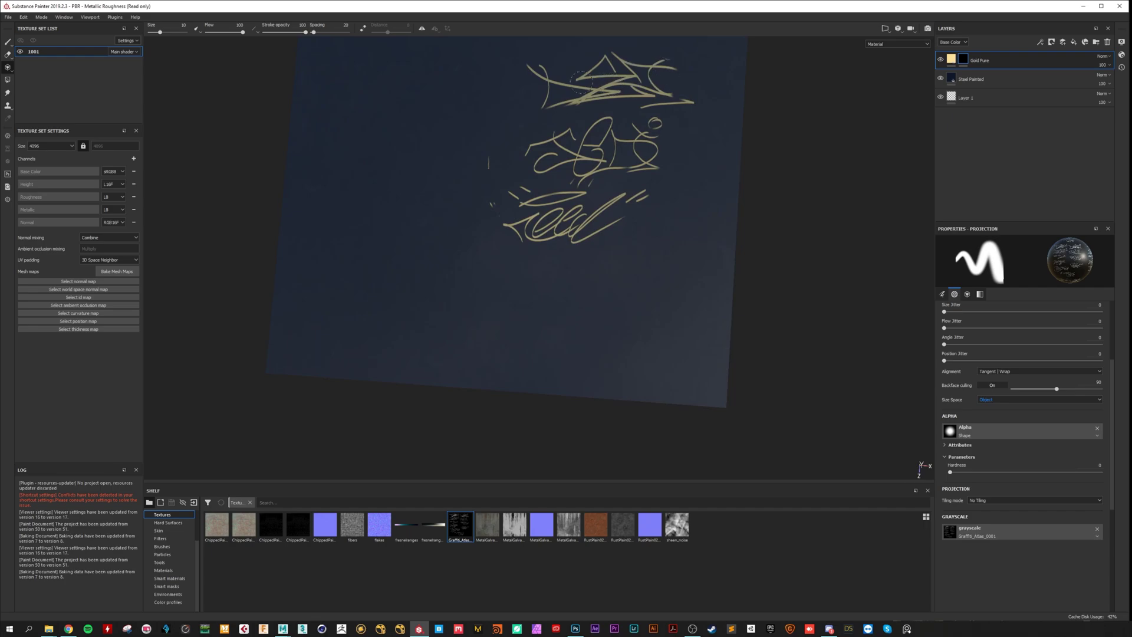
key("s")
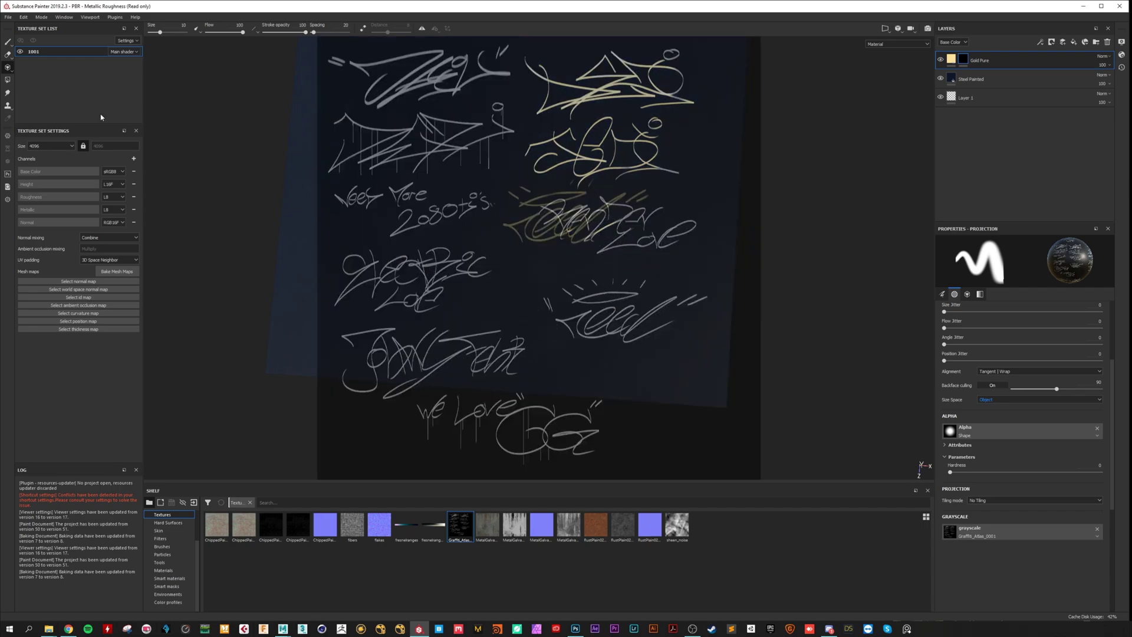
Switch to the Paint tool and examine the gold graffiti on the plane from different angles and distances.
left_click(8, 42)
mouse_move(660, 306)
left_mouse_down("alt")
mouse_move(654, 271)
mouse_move(678, 230)
left_mouse_up("alt")
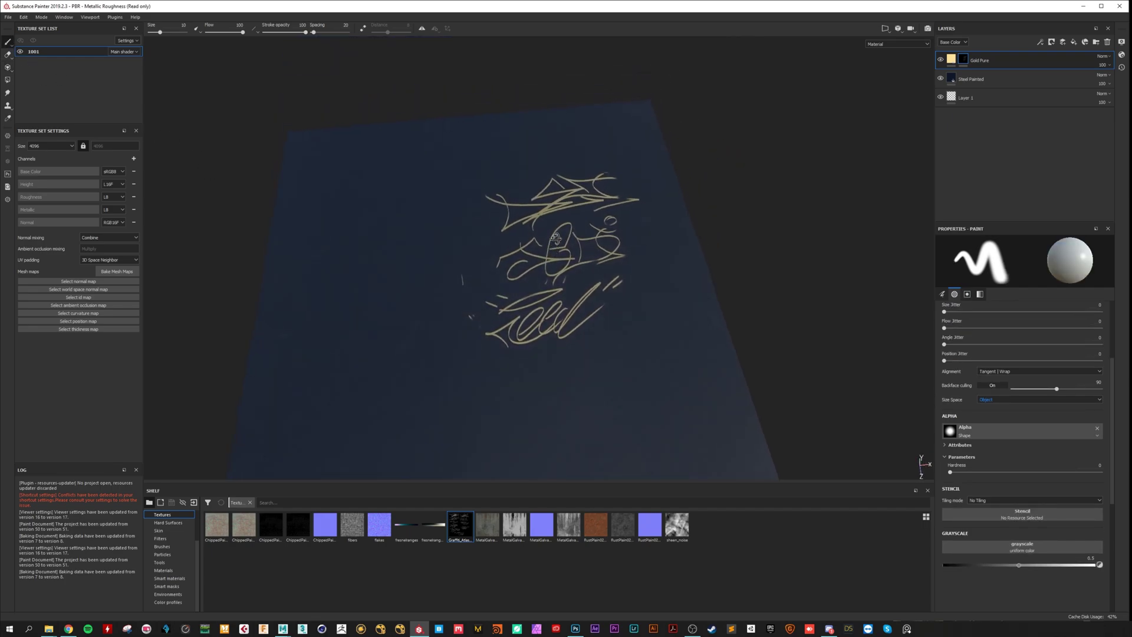
right_click_drag(720, 241, 811, 253, "alt")
middle_click_drag(708, 295, 690, 194, "alt")
left_click_drag(596, 230, 679, 278, "alt")
middle_click_drag(680, 278, 661, 407, "alt")
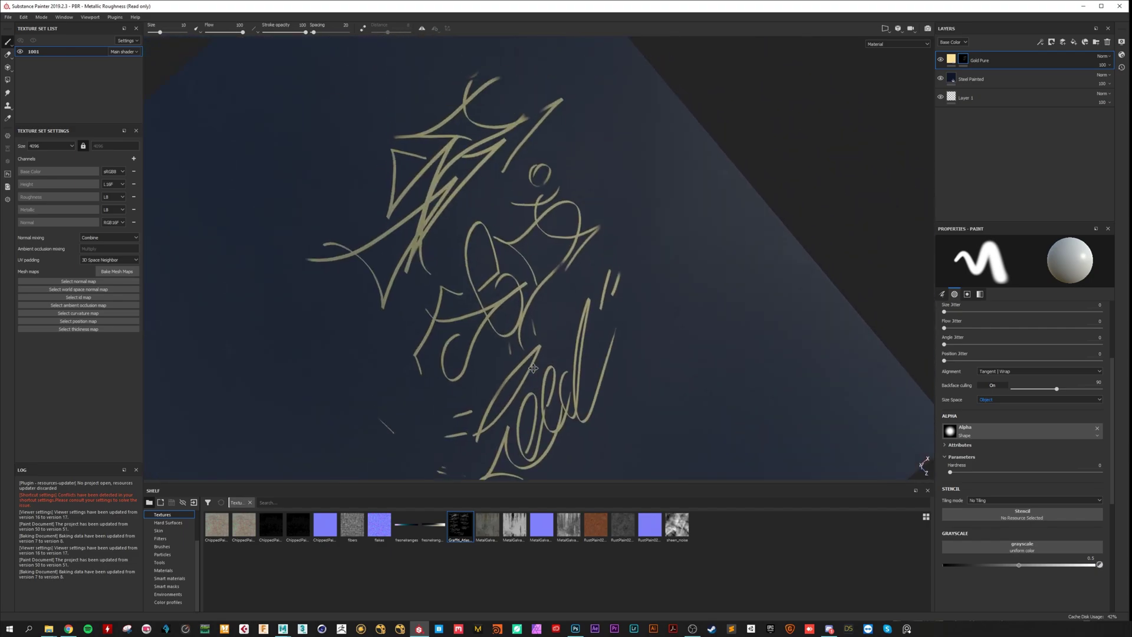
right_click_drag(590, 289, 625, 298, "alt")
left_click_drag(625, 298, 495, 201, "alt")
left_click_drag(708, 387, 776, 318, "alt")
middle_click_drag(649, 368, 637, 386, "alt")
left_click_drag(638, 385, 532, 262, "alt")
right_click_drag(531, 262, 472, 238, "alt")
left_click_drag(501, 236, 695, 263, "alt")
right_click_drag(695, 263, 540, 215, "alt")
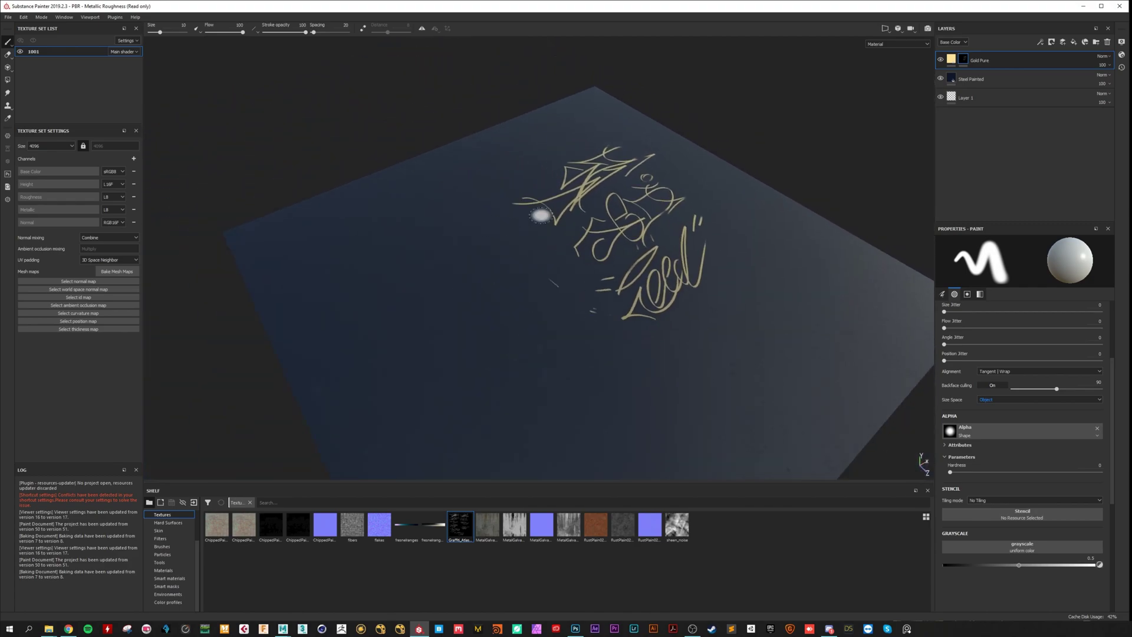
mouse_move(625, 248)
left_mouse_down("alt")
mouse_move(646, 222)
mouse_move(615, 243)
mouse_move(600, 235)
left_mouse_up("alt")
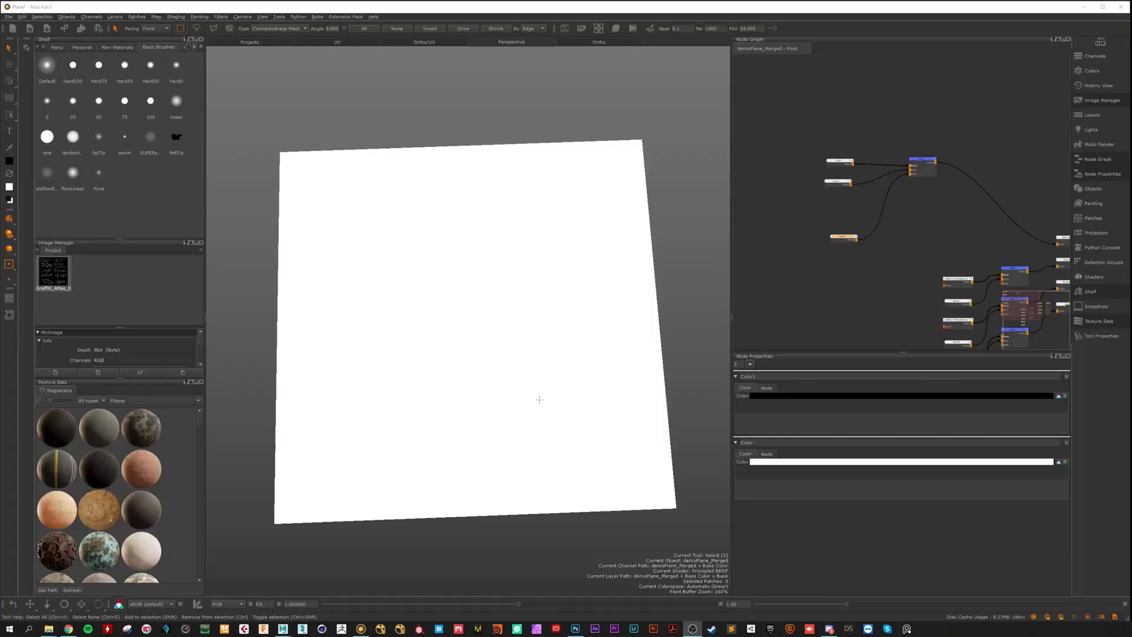
Switch to the Mari project and examine the blank white plane from several angles and distances.
left_click_drag(511, 395, 504, 316, "alt")
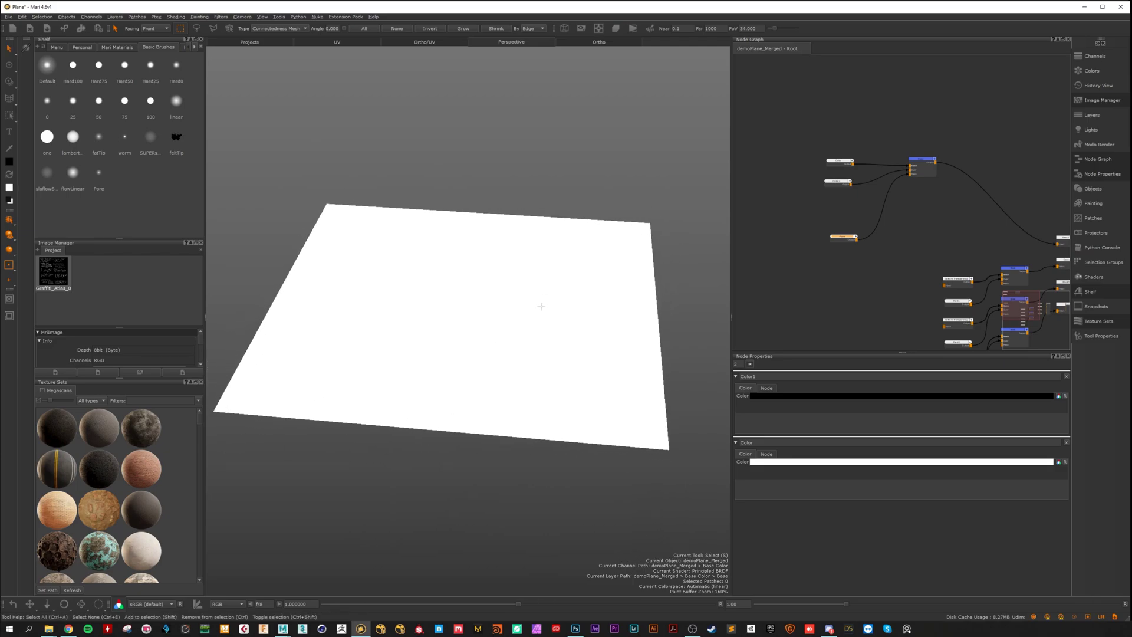
right_click_drag(541, 306, 477, 300, "alt")
middle_click_drag(478, 300, 461, 317, "alt")
right_click_drag(447, 319, 478, 319, "alt")
mouse_move(477, 319)
left_mouse_down("alt")
mouse_move(481, 329)
mouse_move(470, 328)
left_mouse_up("alt")
middle_click_drag(470, 329, 483, 286, "alt")
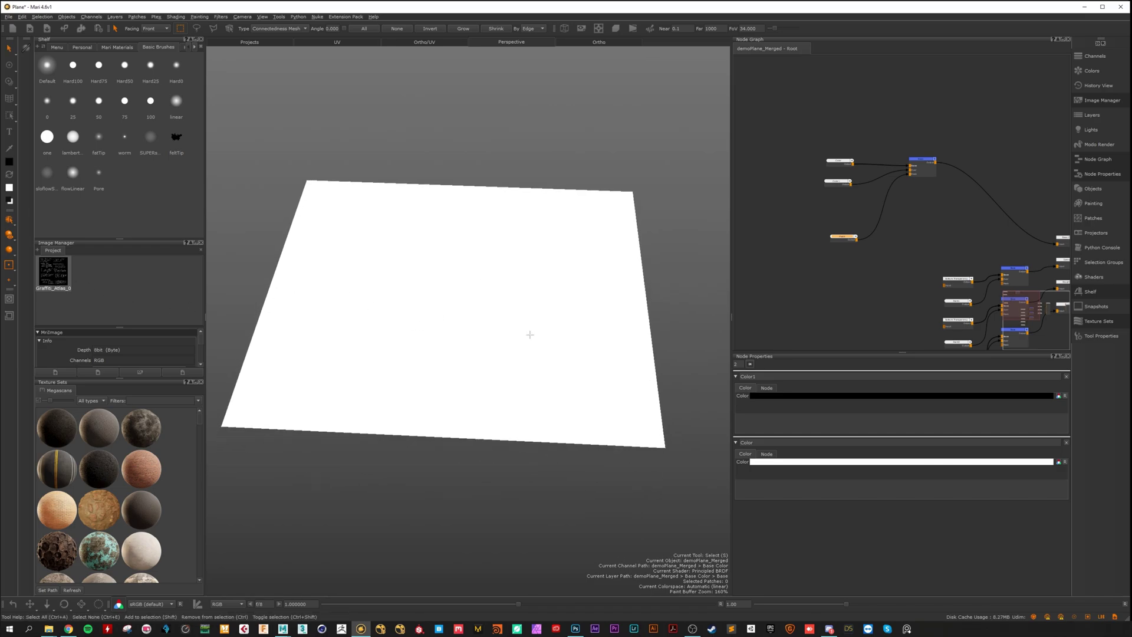
left_click_drag(530, 335, 472, 319, "alt")
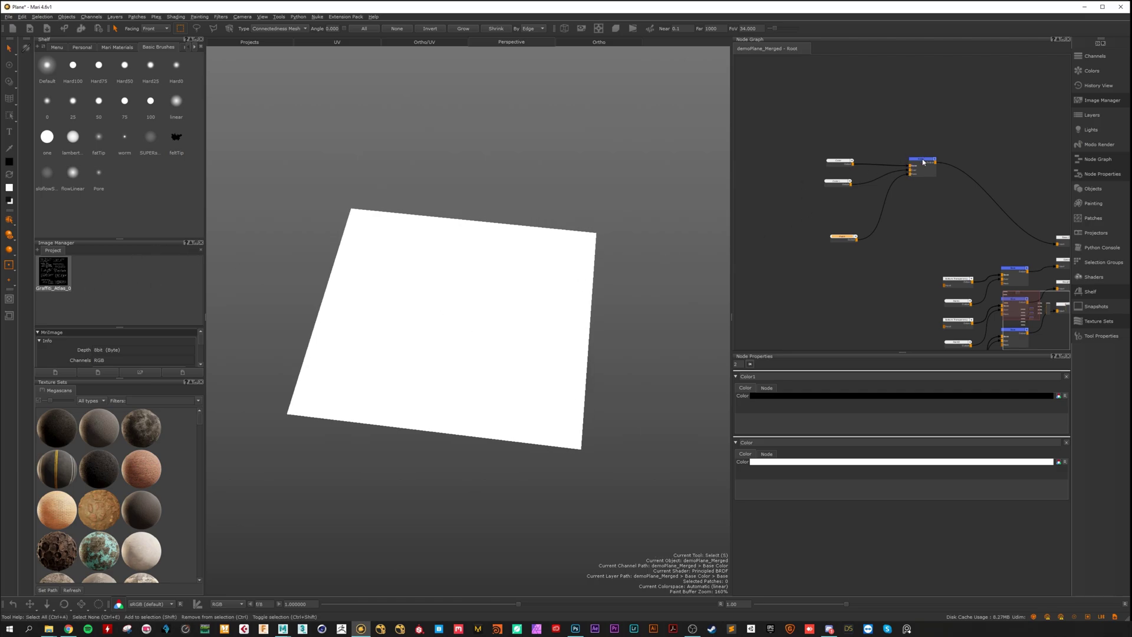
Rearrange the blue node and its three input nodes in the Node Graph, grouping the two colour nodes above the third input.
left_click_drag(924, 163, 930, 162)
left_click_drag(840, 162, 838, 158)
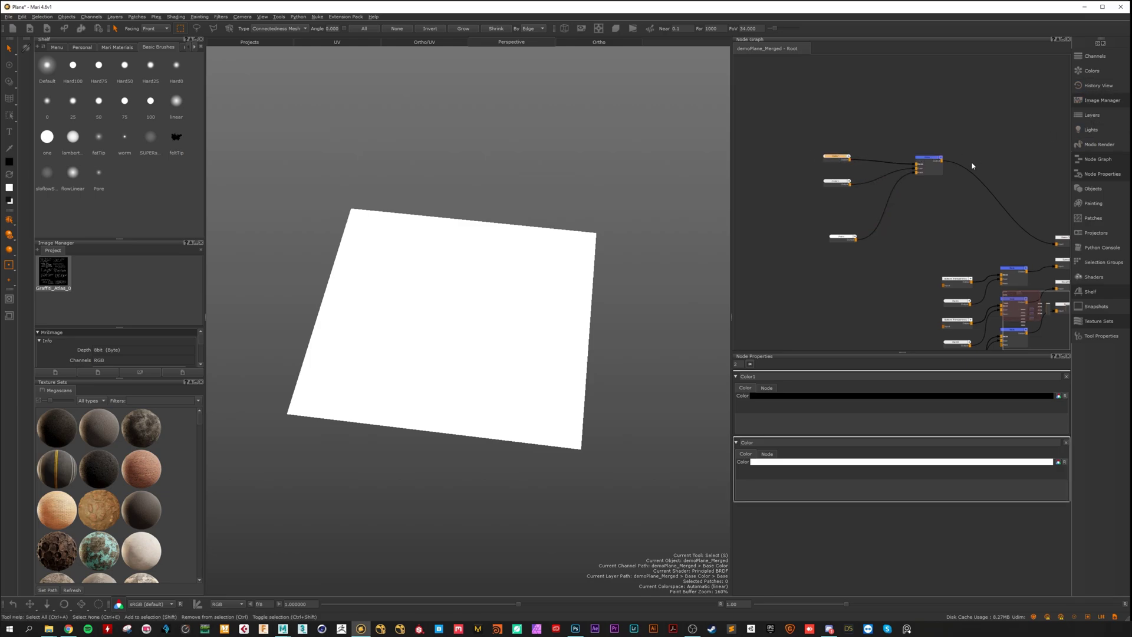
scroll(932, 163, "up", 1)
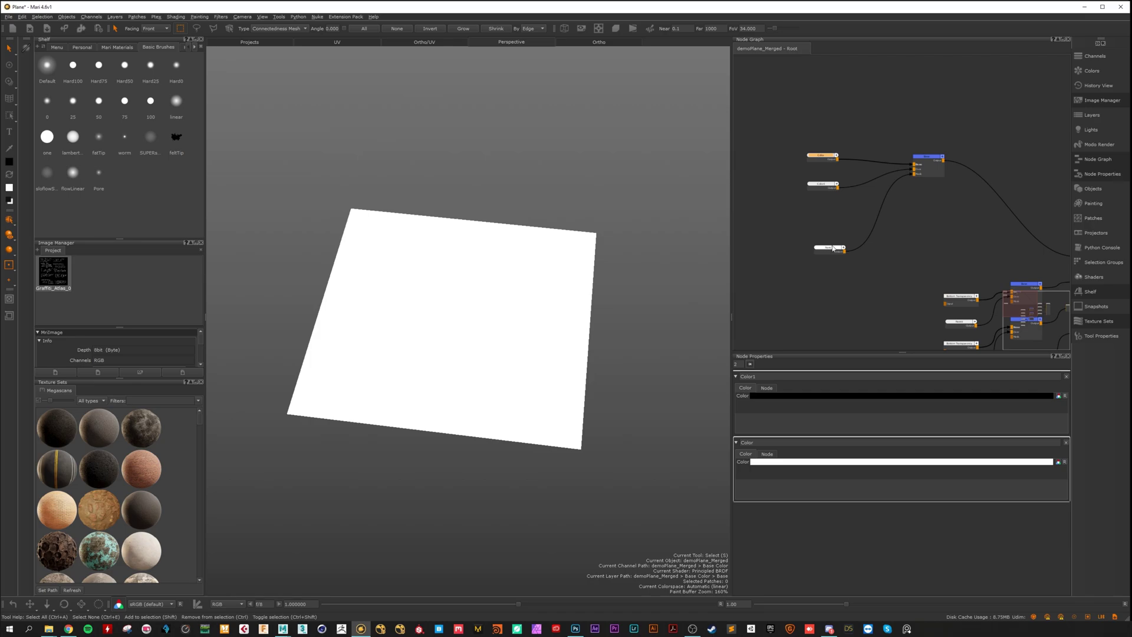
left_click_drag(827, 251, 818, 273)
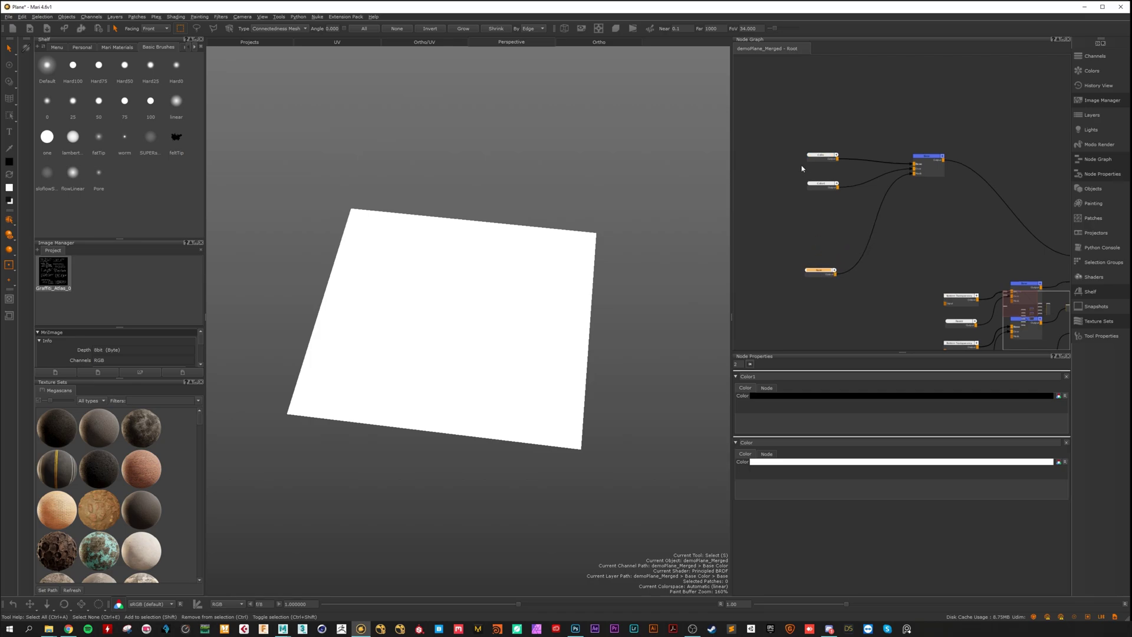
left_click_drag(821, 160, 826, 134)
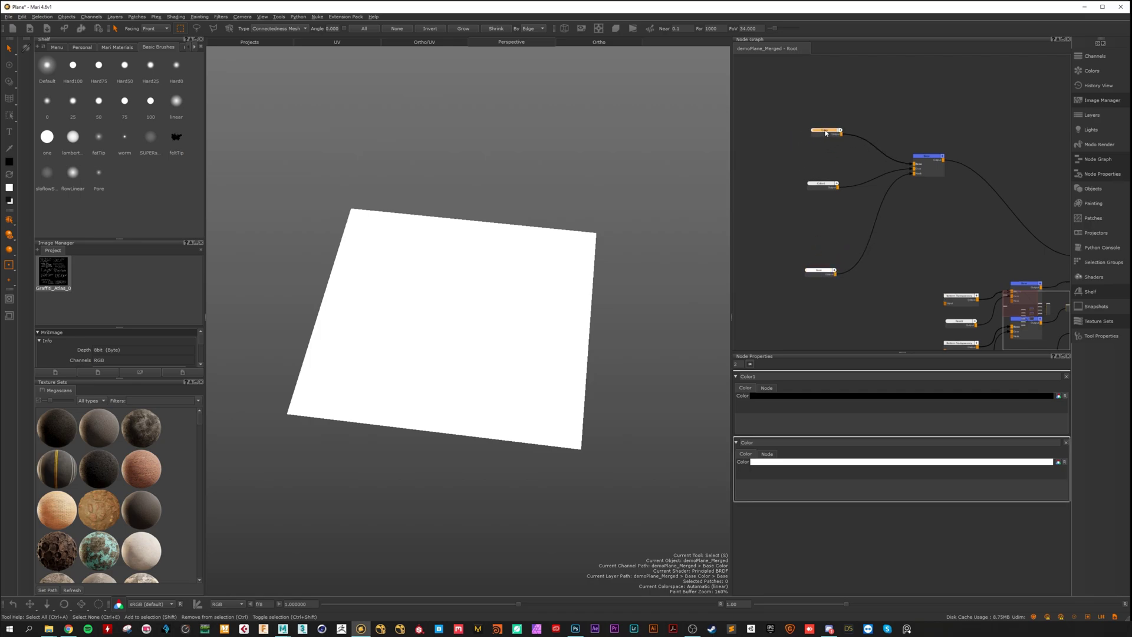
left_click_drag(825, 186, 827, 169)
left_click_drag(817, 273, 820, 242)
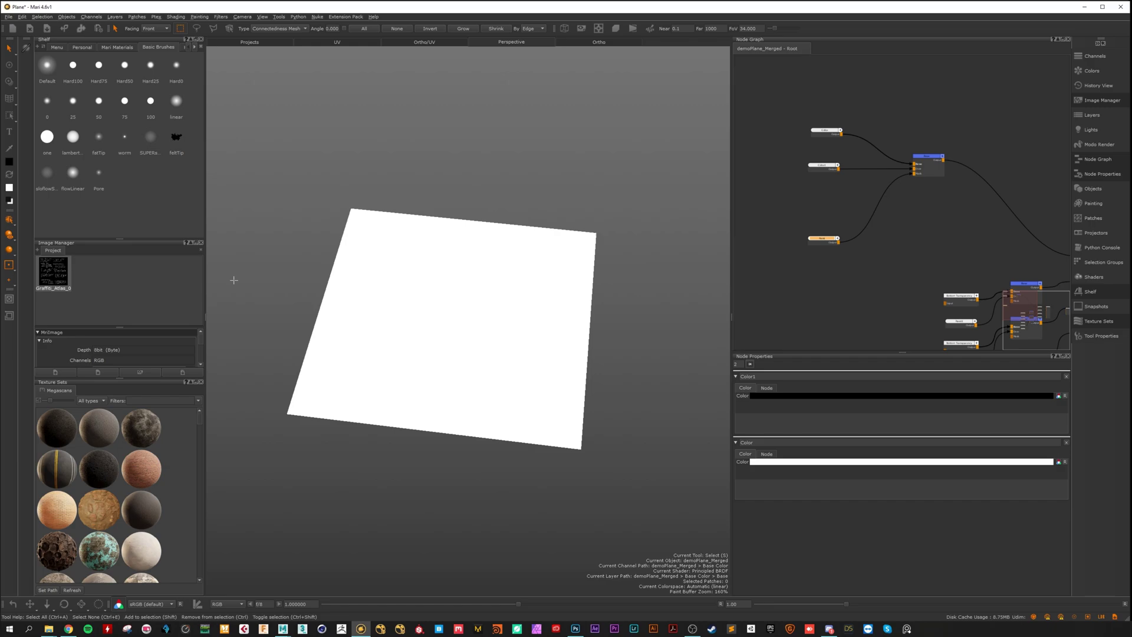
Preview the graffiti atlas from the Image Manager and load it into the Paint Through tool.
double_click(52, 278)
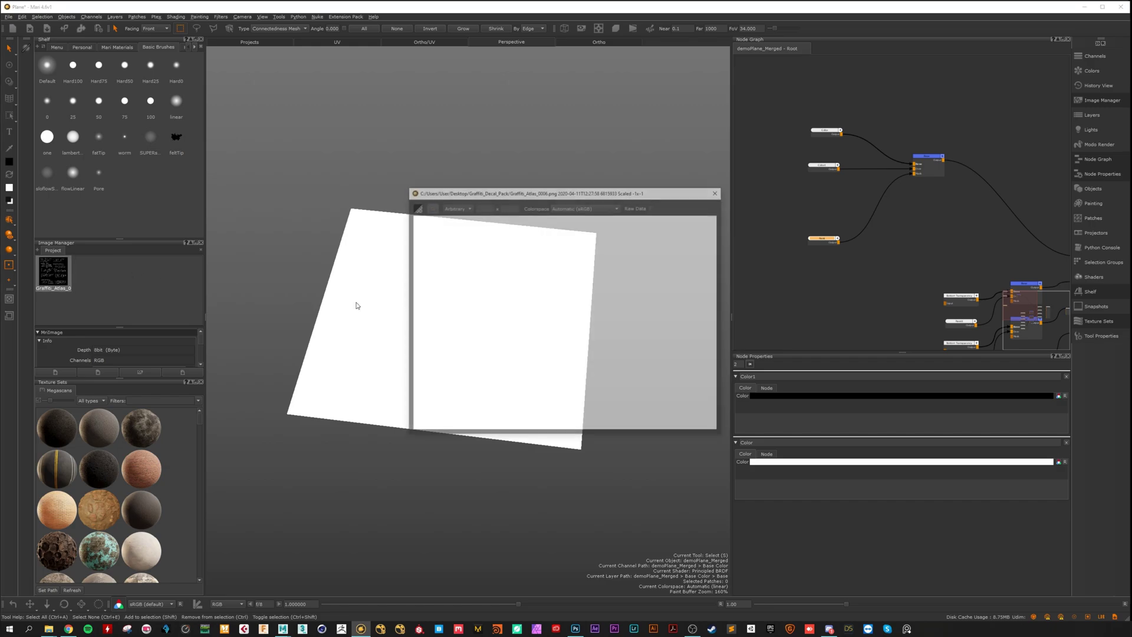
left_click(718, 191)
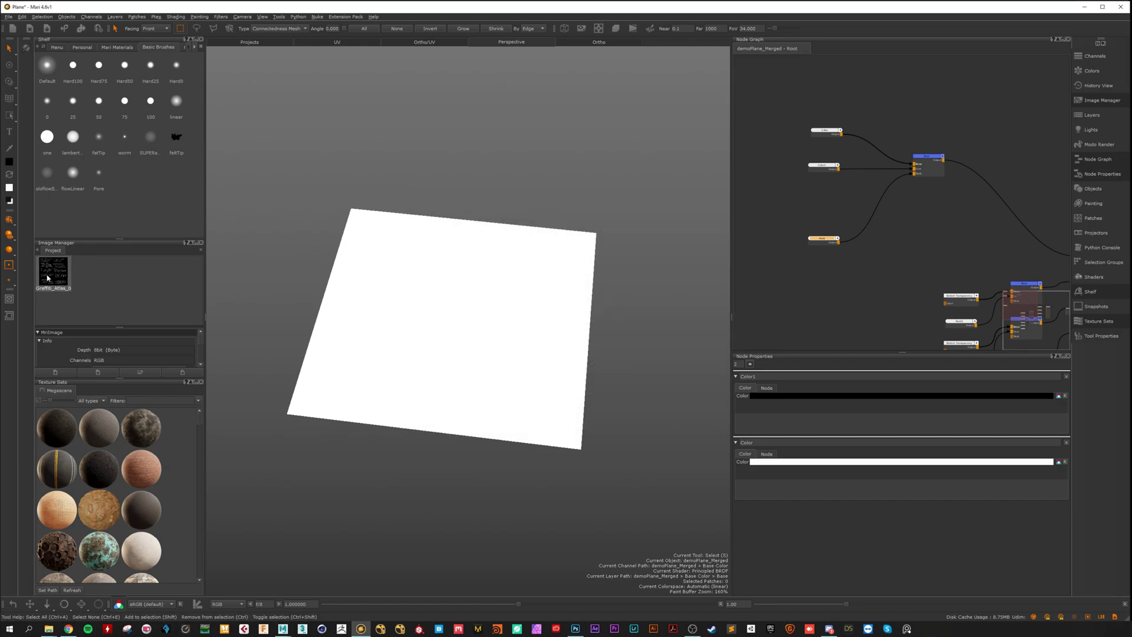
key("u")
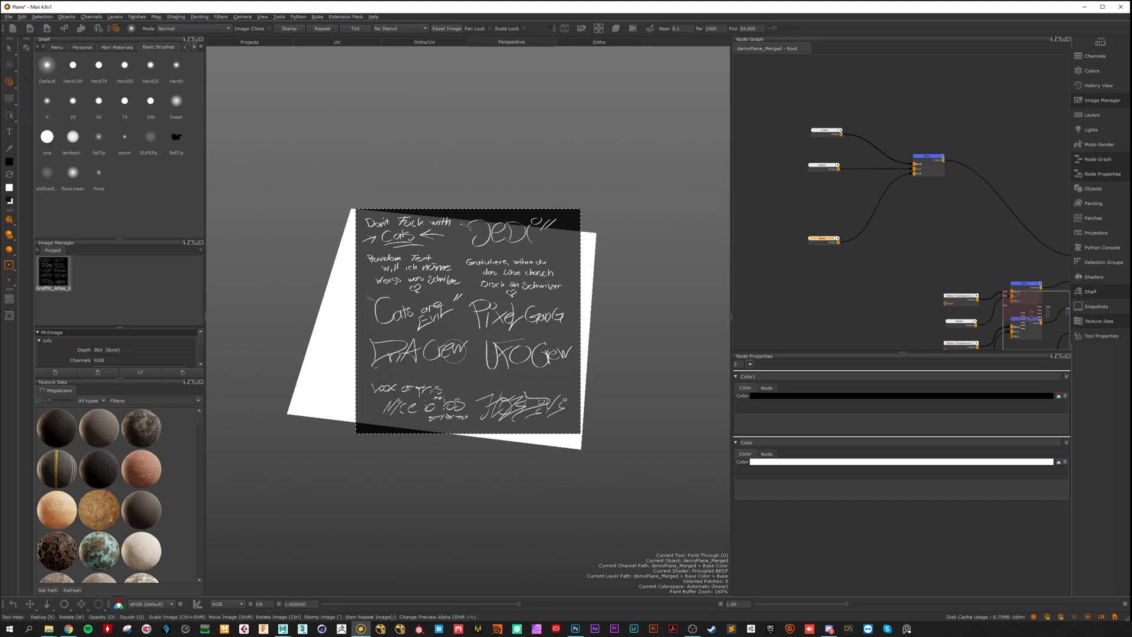
Enlarge the Paint Through atlas image over the squarely facing plane until it covers most of the surface.
mouse_move(465, 352)
right_mouse_down("alt")
mouse_move(556, 361)
mouse_move(465, 342)
right_mouse_up("alt")
mouse_move(465, 341)
left_mouse_down("alt")
mouse_move(475, 369)
mouse_move(468, 341)
left_mouse_up("alt")
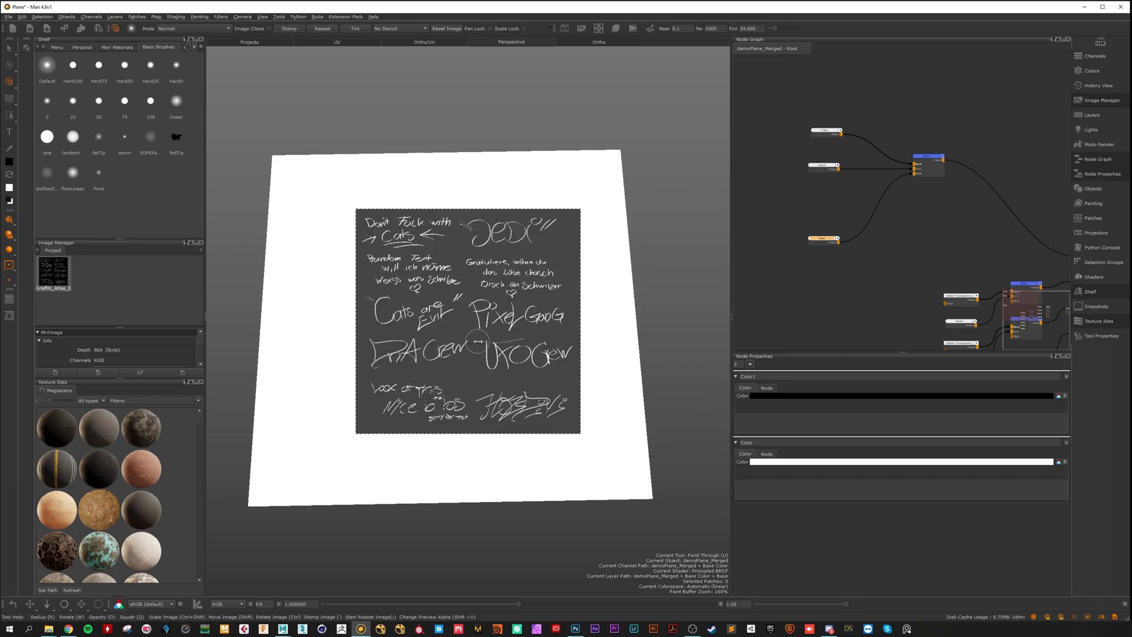
right_click(479, 339)
left_click(467, 334)
mouse_move(466, 334)
left_mouse_down("ctrl+shift")
mouse_move(498, 325)
mouse_move(436, 310)
mouse_move(450, 288)
mouse_move(394, 314)
mouse_move(409, 316)
mouse_move(351, 309)
mouse_move(346, 320)
mouse_move(372, 331)
mouse_move(344, 295)
mouse_move(352, 334)
left_mouse_up("ctrl+shift")
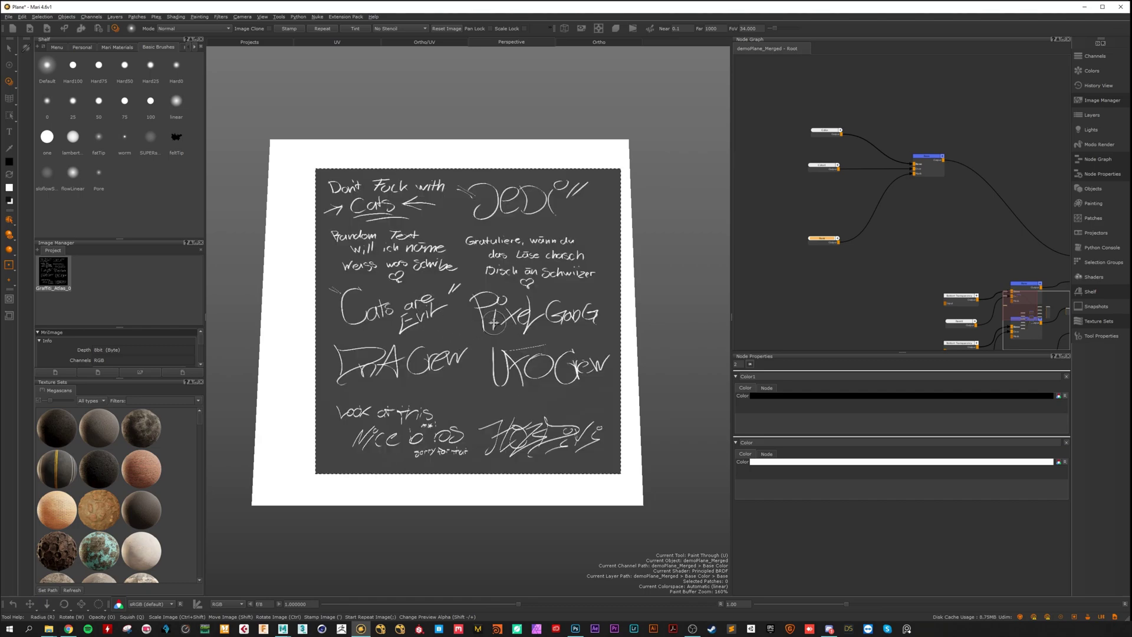
Paint the "Cats are Evil" tag, the crew tag below it and the "Look at this" tag onto the plane, repositioning the atlas between them.
mouse_move(499, 324)
left_mouse_down("shift")
mouse_move(455, 302)
mouse_move(472, 289)
mouse_move(487, 308)
left_mouse_up("shift")
mouse_move(454, 337)
left_mouse_down()
mouse_move(354, 374)
mouse_move(352, 356)
mouse_move(328, 354)
mouse_move(326, 334)
mouse_move(348, 362)
mouse_move(384, 330)
mouse_move(342, 357)
left_mouse_up()
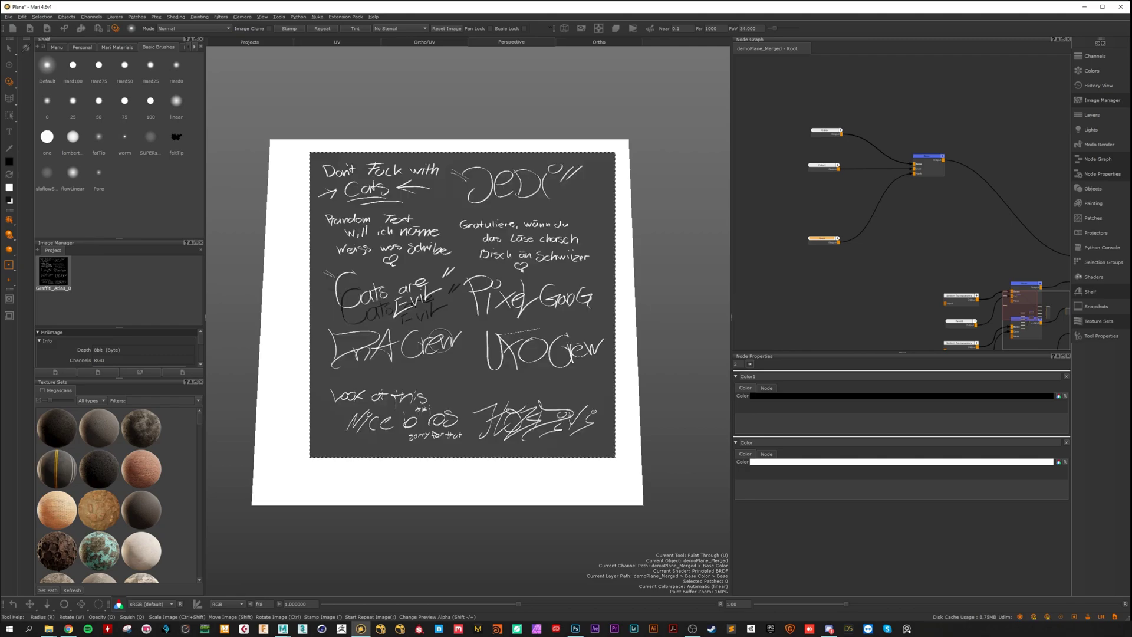
mouse_move(435, 381)
left_mouse_down("shift")
mouse_move(464, 335)
mouse_move(483, 366)
mouse_move(390, 387)
mouse_move(397, 377)
mouse_move(472, 387)
mouse_move(416, 407)
mouse_move(490, 410)
mouse_move(394, 403)
mouse_move(481, 410)
left_mouse_up("shift")
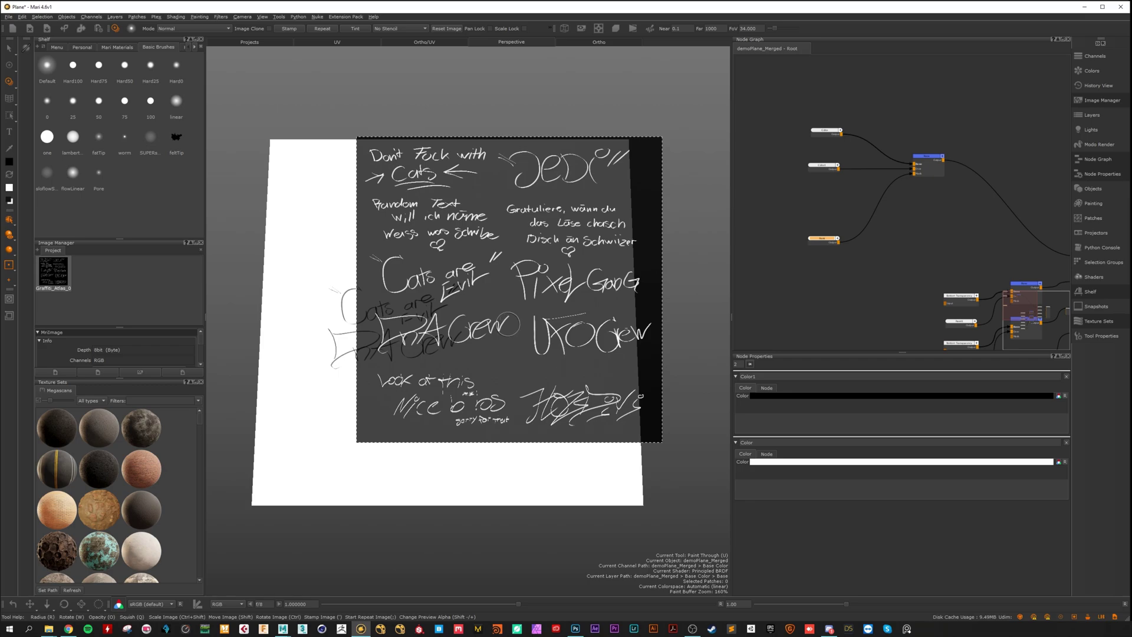
mouse_move(479, 232)
left_mouse_down("shift")
mouse_move(436, 239)
mouse_move(449, 238)
mouse_move(391, 267)
mouse_move(363, 247)
mouse_move(457, 236)
mouse_move(363, 206)
mouse_move(454, 222)
mouse_move(321, 200)
mouse_move(471, 210)
mouse_move(330, 252)
mouse_move(358, 240)
mouse_move(364, 281)
mouse_move(429, 289)
mouse_move(429, 305)
mouse_move(344, 284)
mouse_move(357, 319)
mouse_move(473, 304)
mouse_move(462, 302)
left_mouse_up("shift")
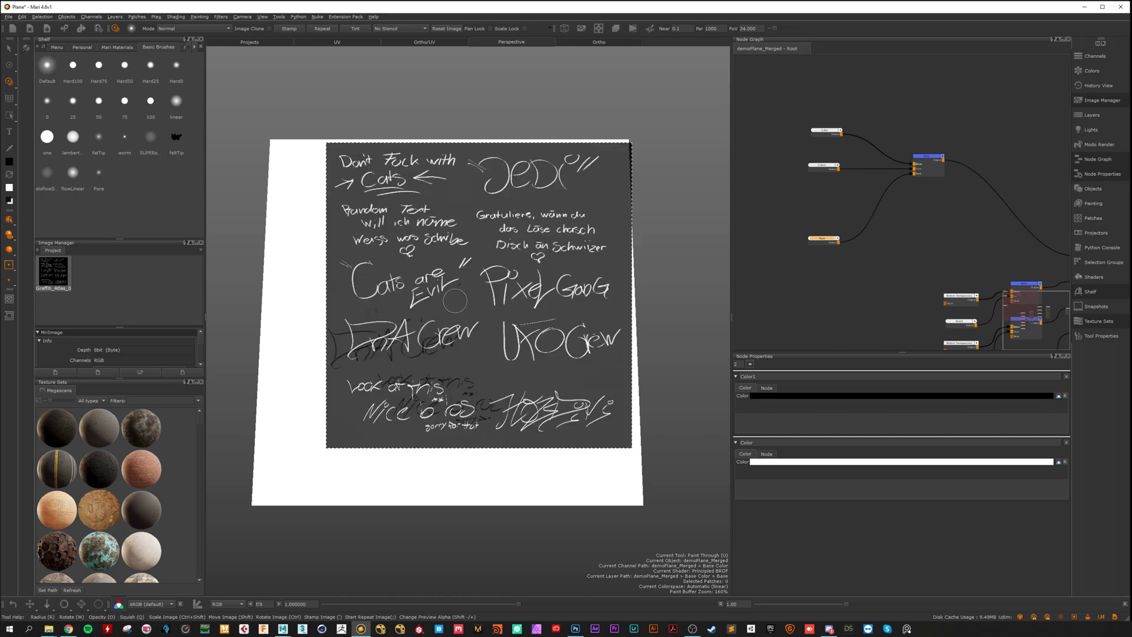